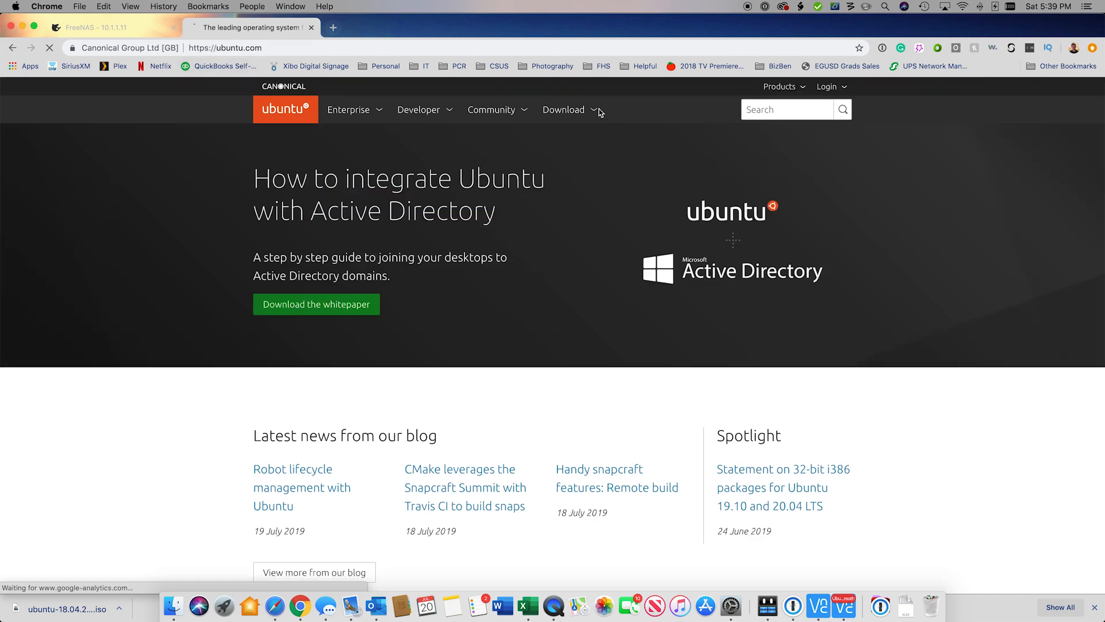
# Step: Open the Download menu on ubuntu.com to see the Ubuntu editions
pyautogui.click(566, 110)
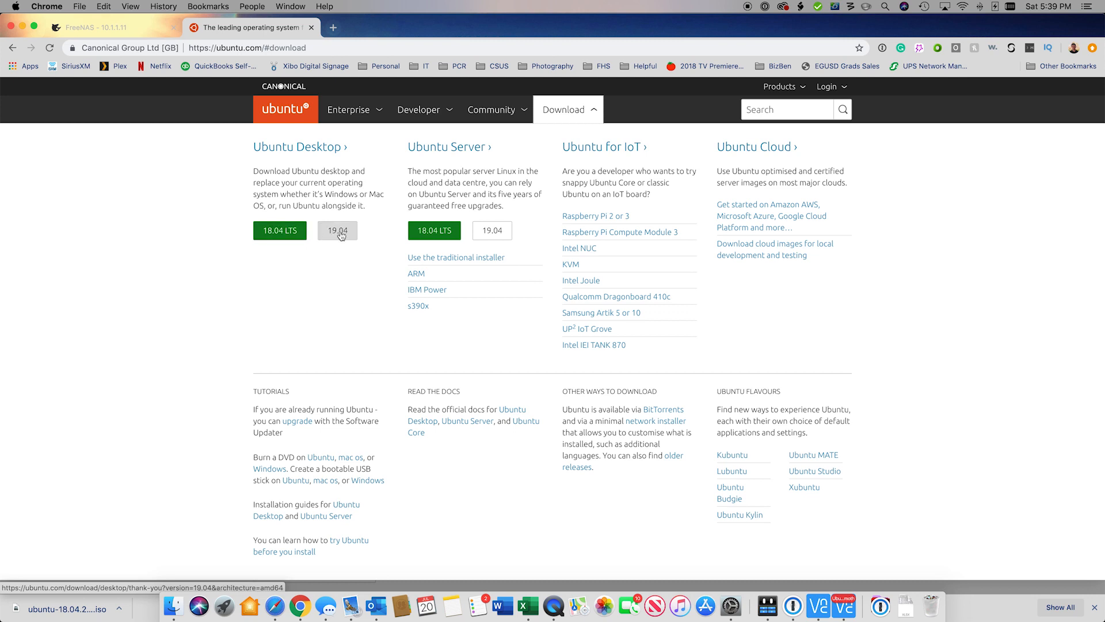
# Step: Close the ubuntu.com tab and expand, then collapse, Sharing in the FreeNAS sidebar
pyautogui.click(312, 27)
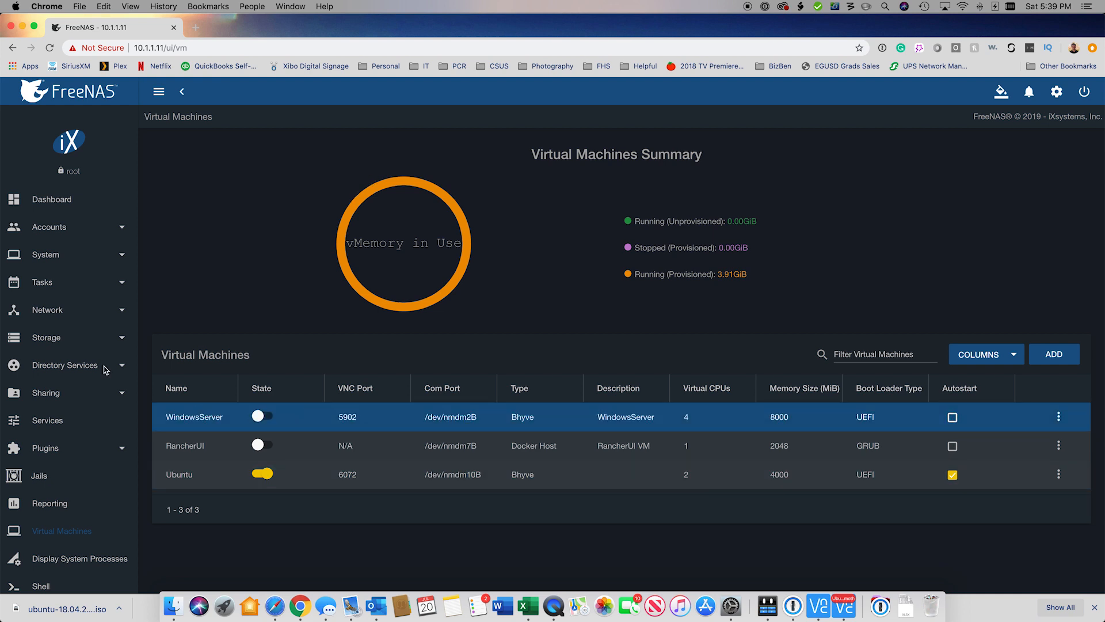
pyautogui.scroll(-1, 43, 400)
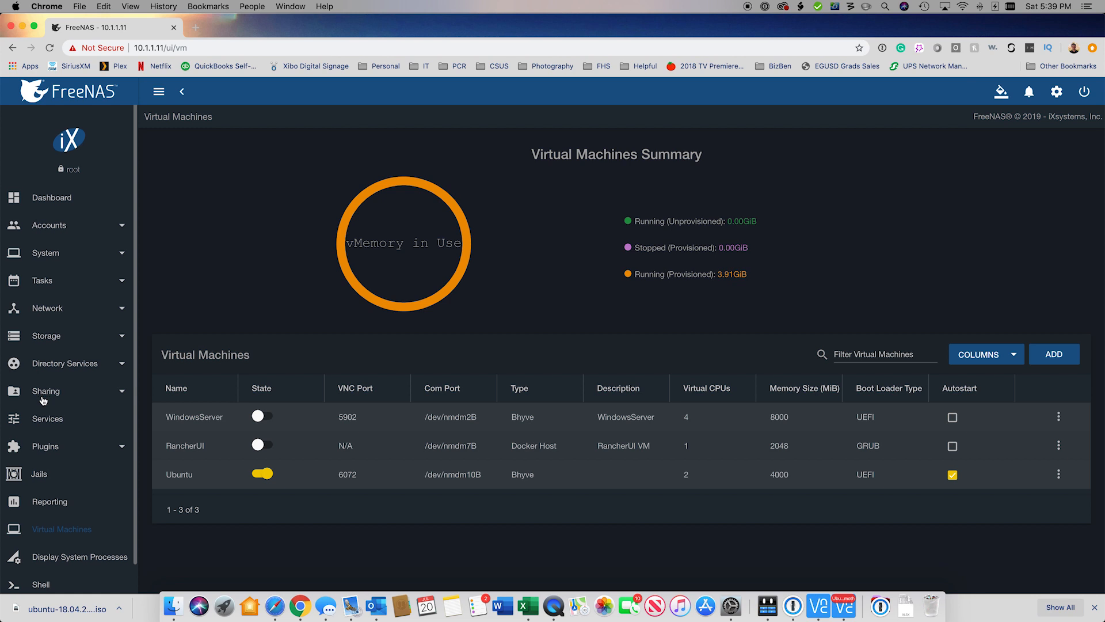
pyautogui.click(43, 398)
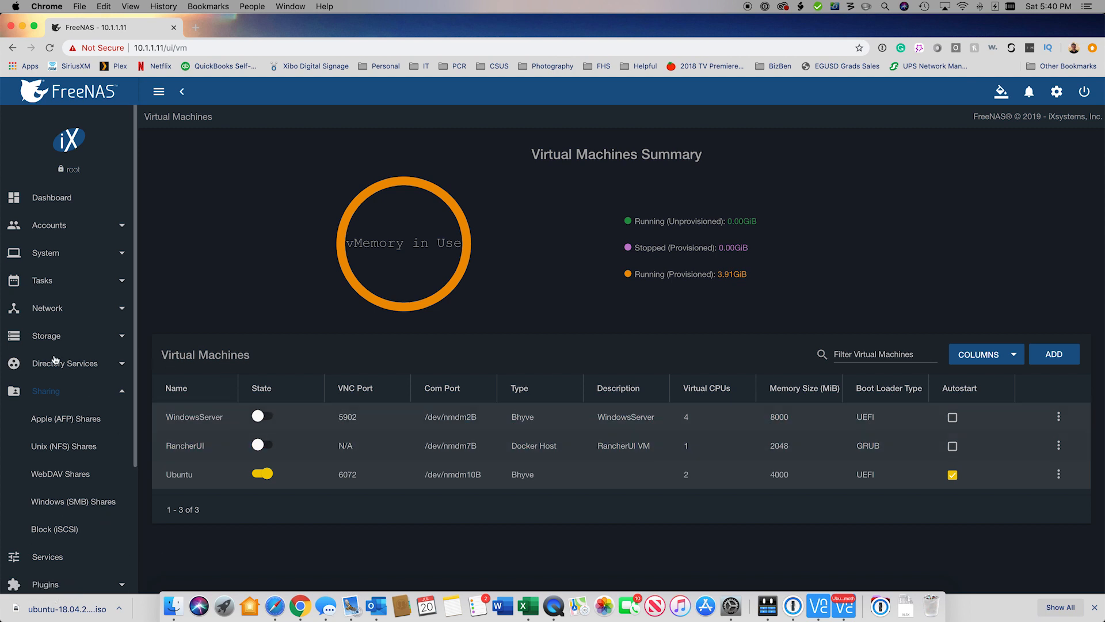
pyautogui.click(108, 391)
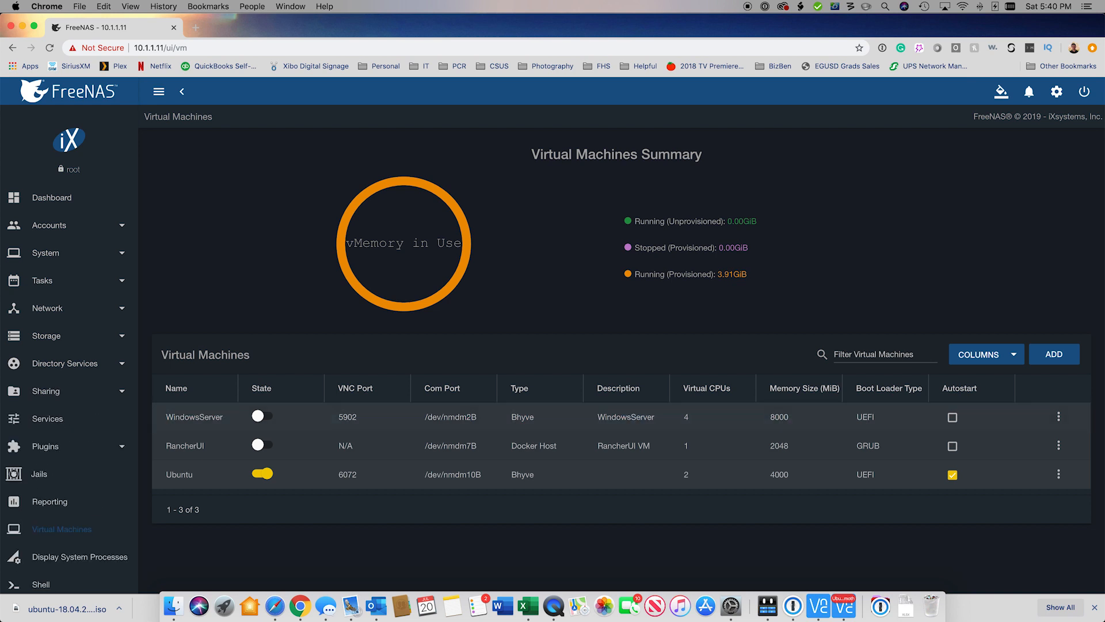
# Step: Start a new Virtual Machine (VM) wizard with Linux as the guest OS
pyautogui.click(1053, 355)
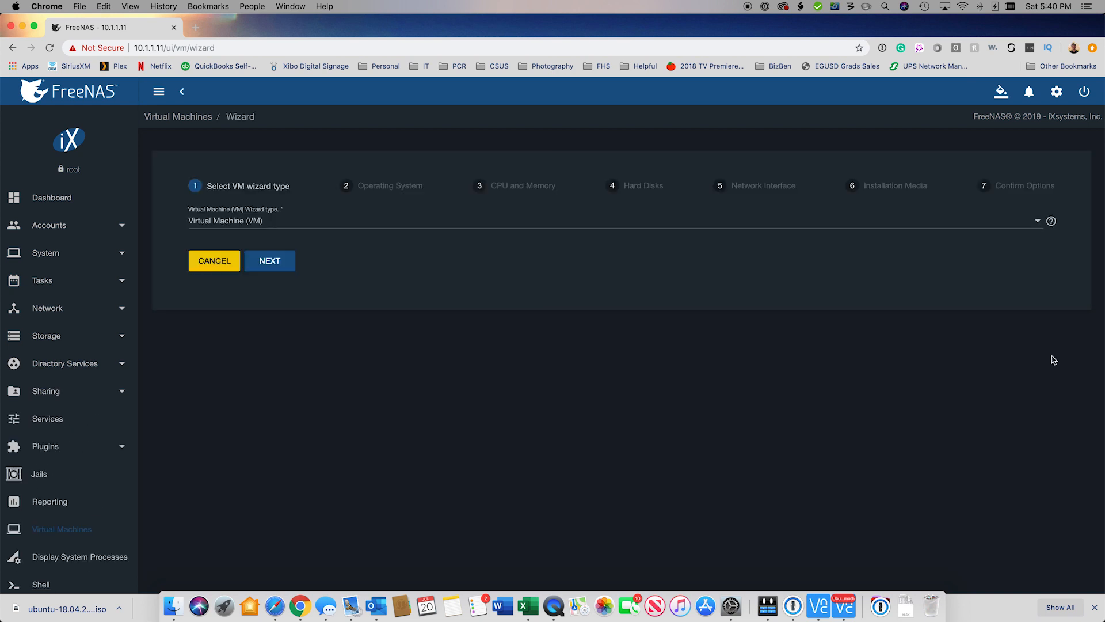
pyautogui.click(280, 229)
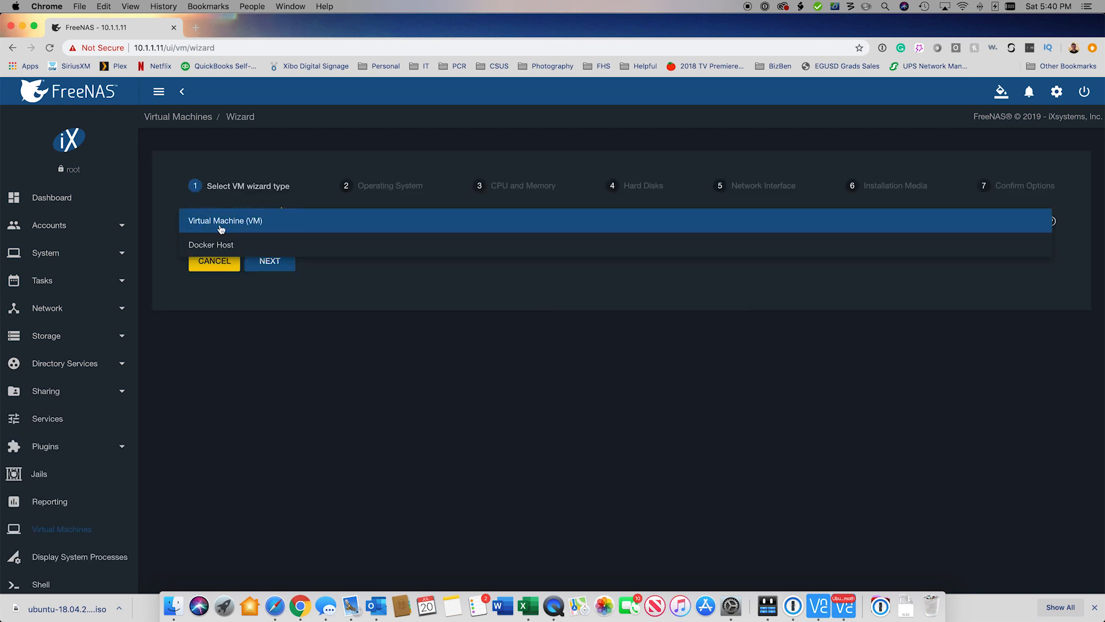
pyautogui.click(236, 221)
pyautogui.click(269, 261)
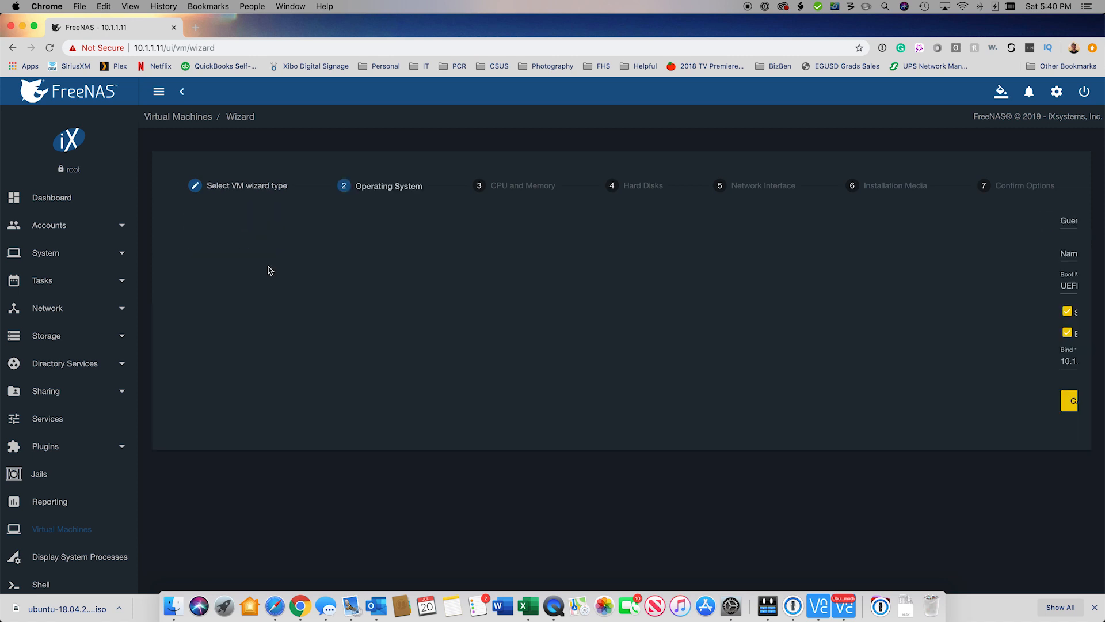
pyautogui.click(222, 222)
pyautogui.click(212, 247)
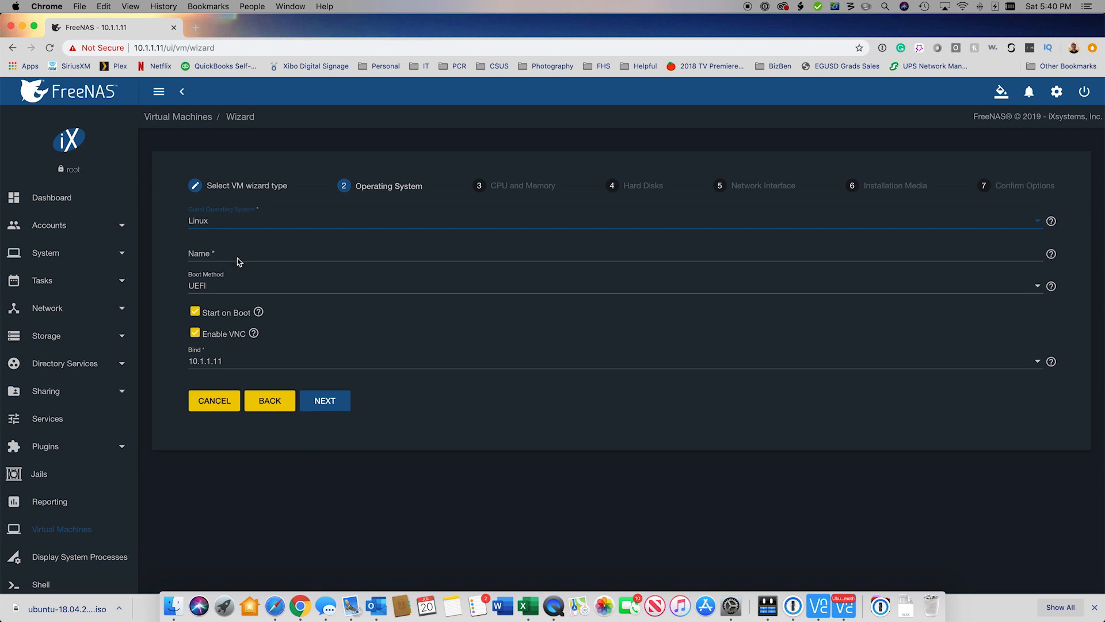
# Step: Name the VM YoutubeUbuntu, without spaces or hyphens, and continue to CPU and Memory
pyautogui.click(238, 255)
pyautogui.click(332, 403)
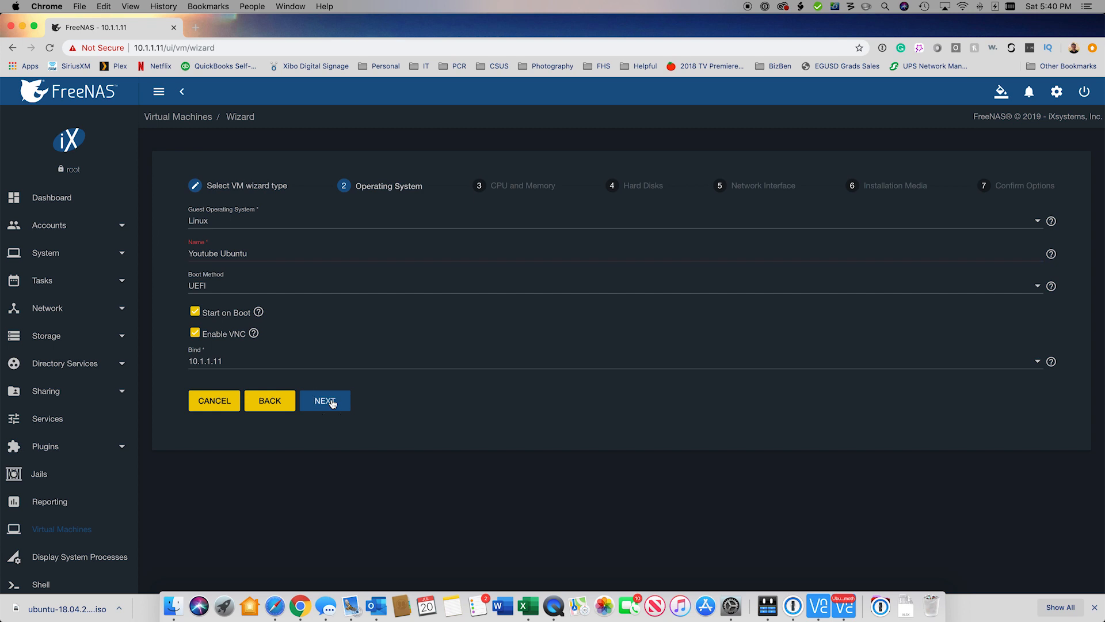
pyautogui.click(221, 254)
pyautogui.press('BackSpace')
pyautogui.write('-')
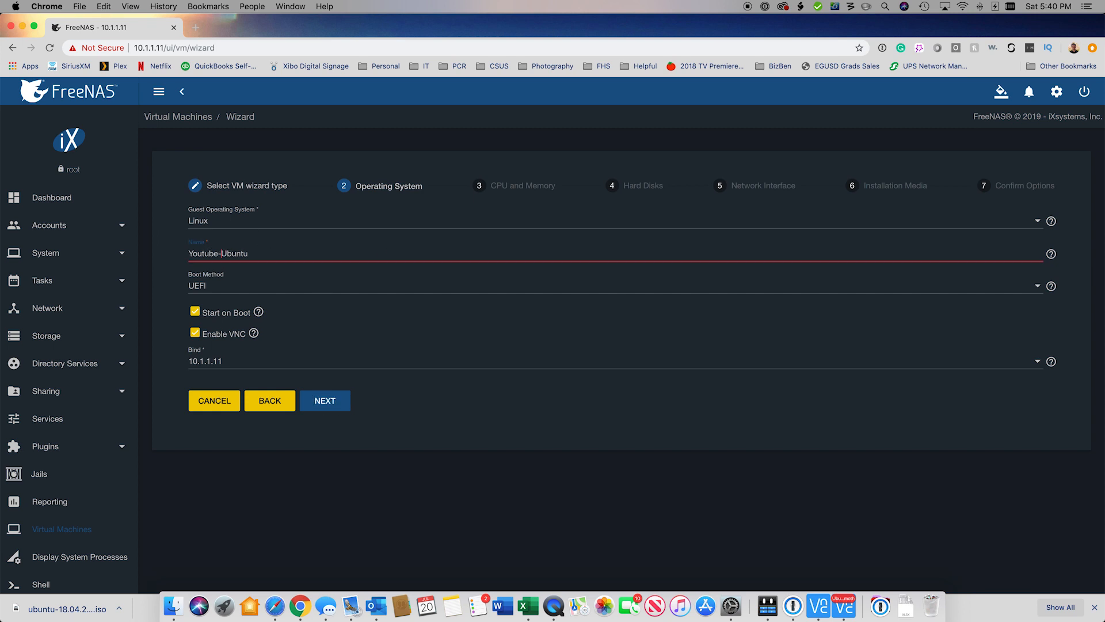
pyautogui.click(329, 397)
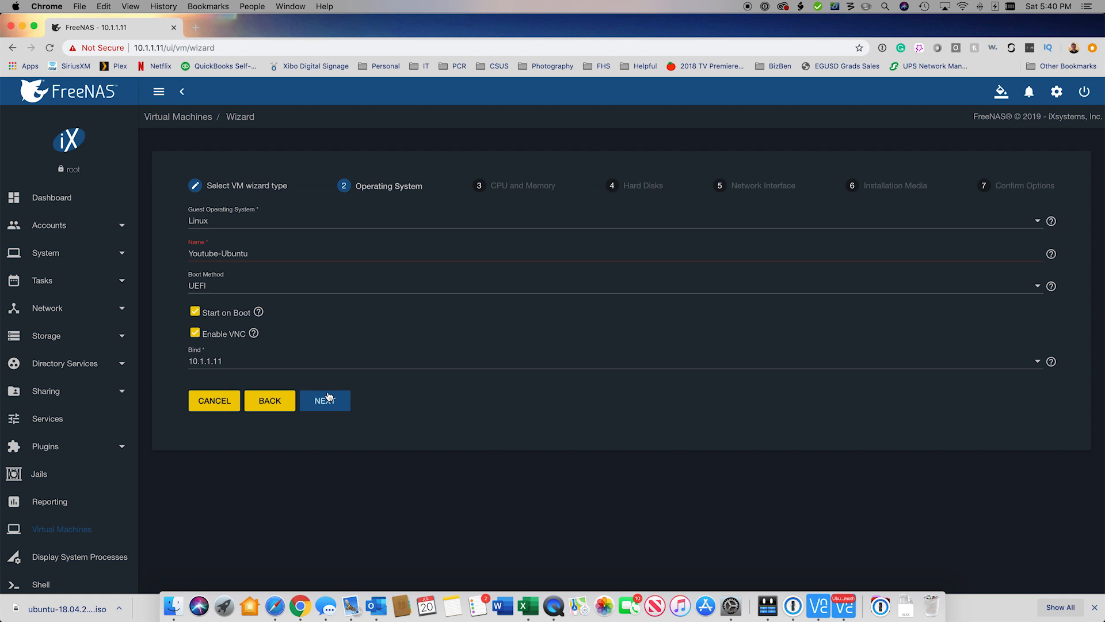
pyautogui.moveTo(223, 253); pyautogui.dragTo(130, 255)
pyautogui.click(222, 253)
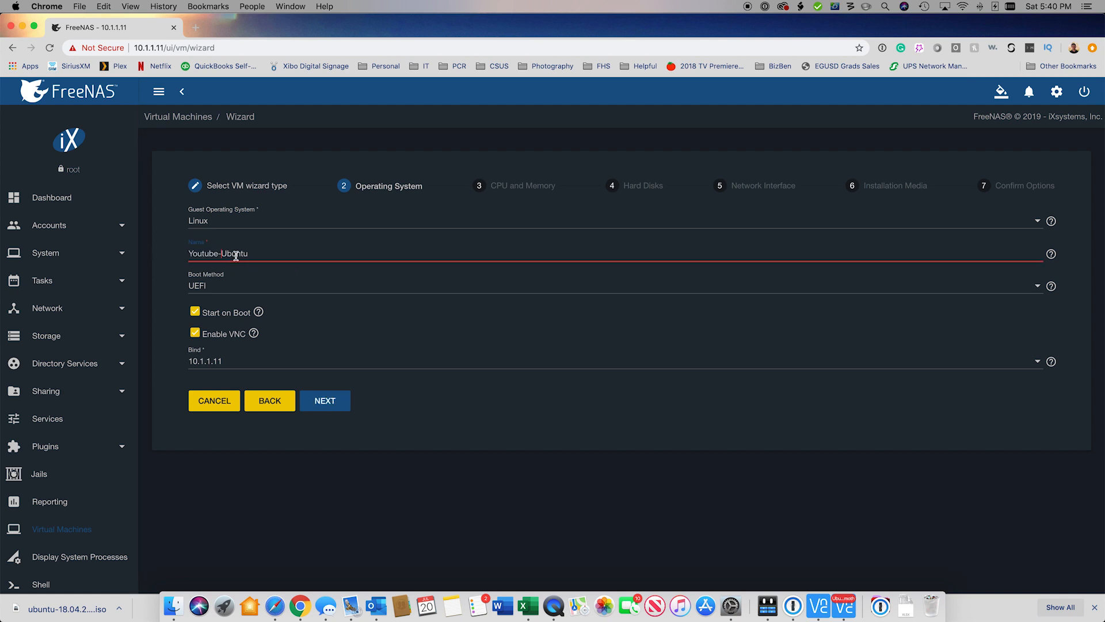
pyautogui.press('BackSpace')
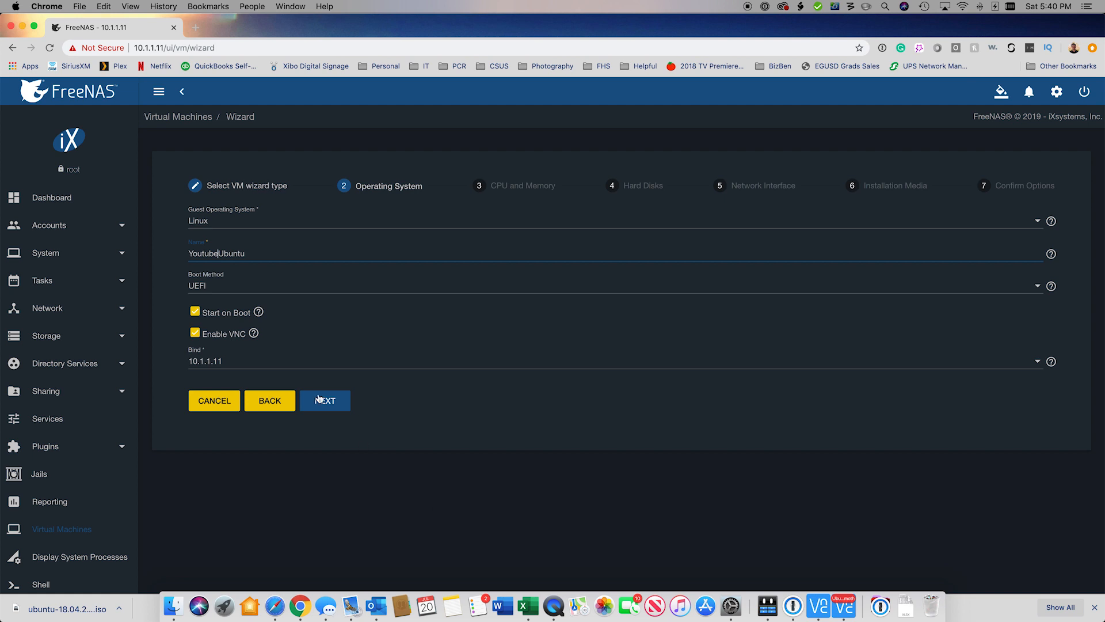
pyautogui.click(325, 400)
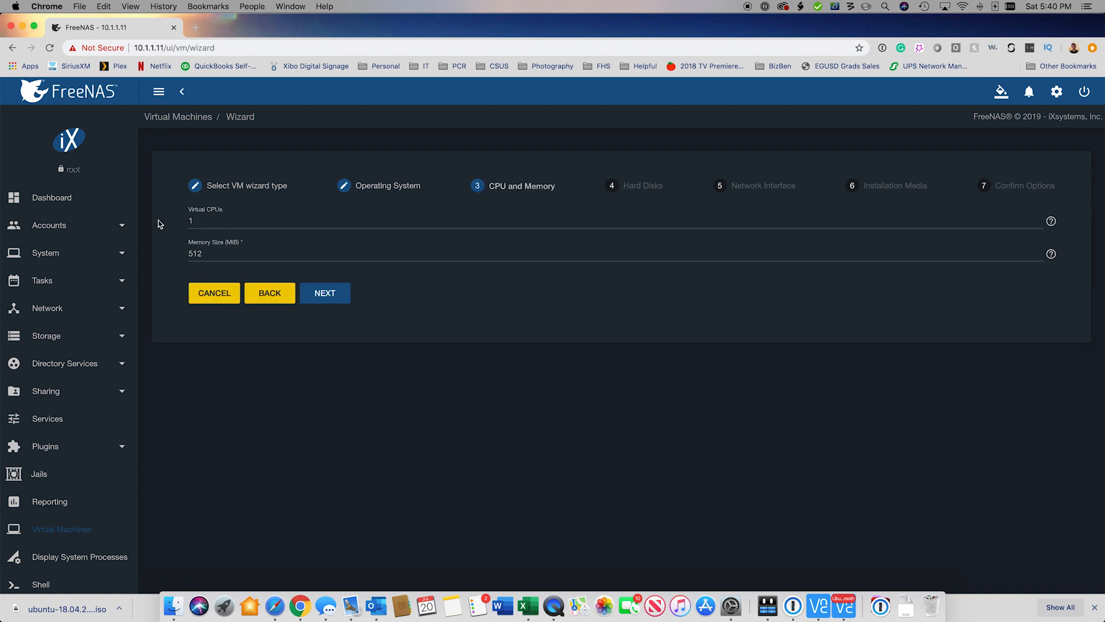
# Step: Set the VM to 2 virtual CPUs and a memory size of 40
pyautogui.doubleClick(206, 220)
pyautogui.write('2')
pyautogui.doubleClick(211, 253)
pyautogui.write('4000')
pyautogui.click(323, 294)
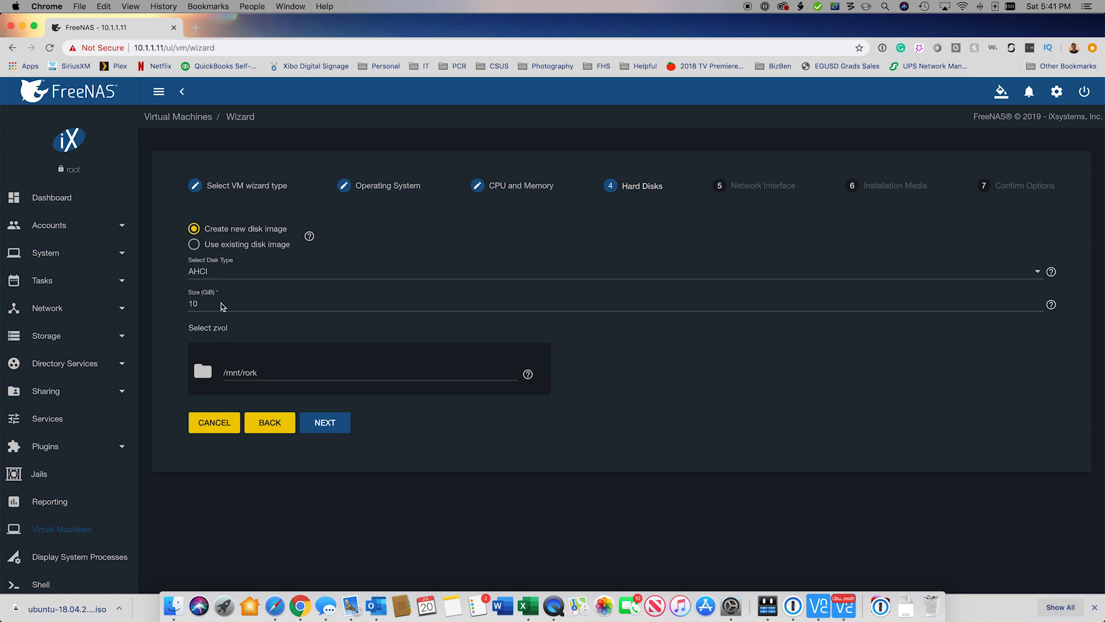
# Step: Add a new 100 GiB VirtIO disk stored on the /mnt/uber pool
pyautogui.click(219, 273)
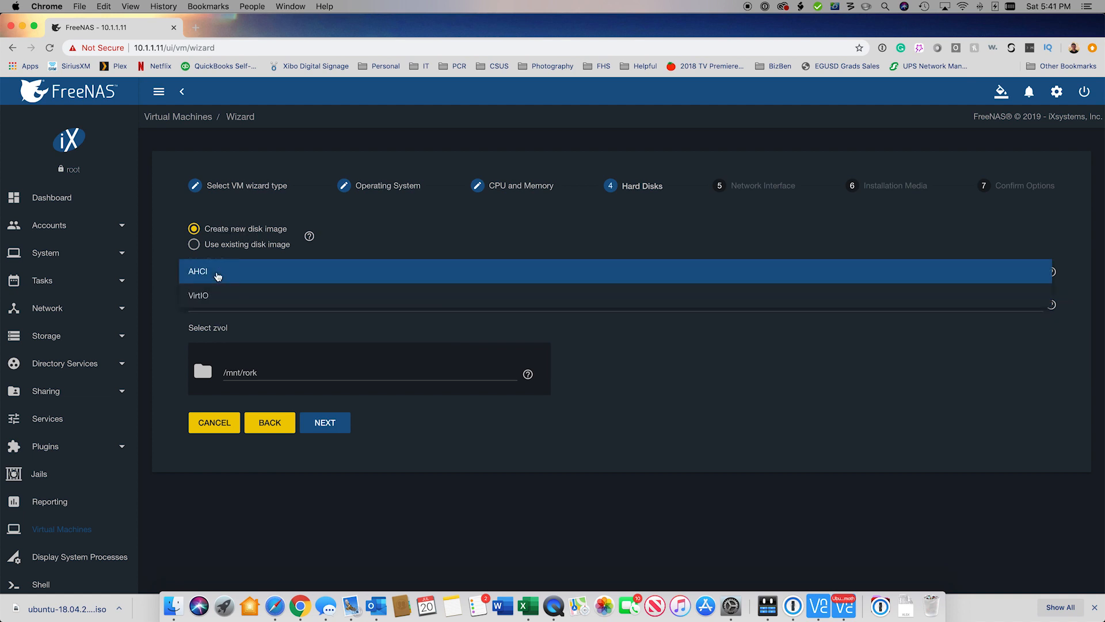
pyautogui.click(200, 297)
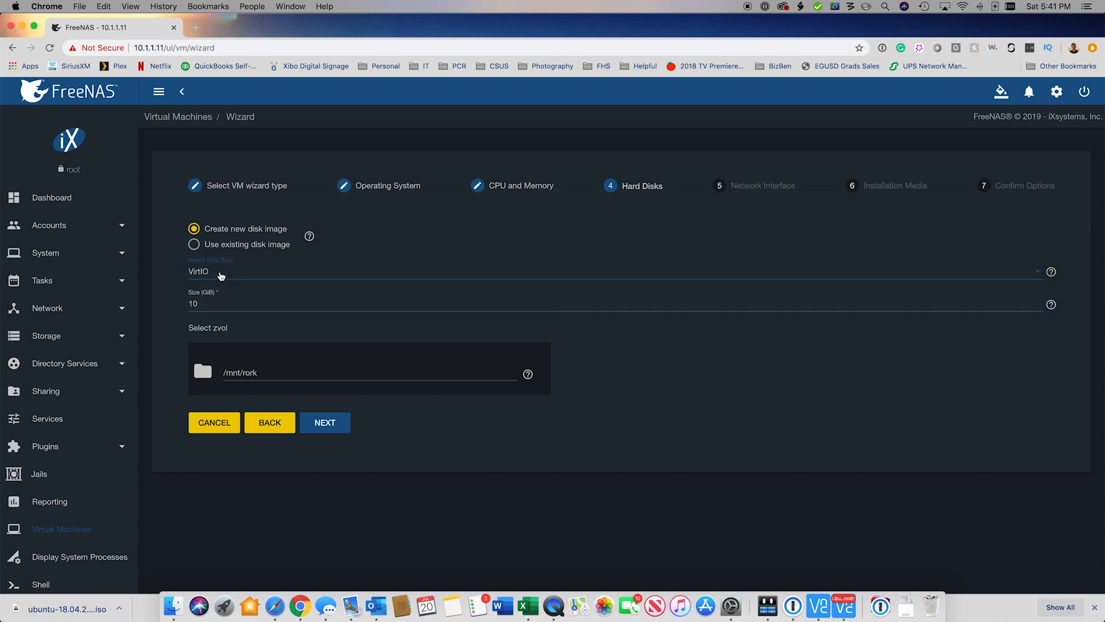
pyautogui.doubleClick(205, 303)
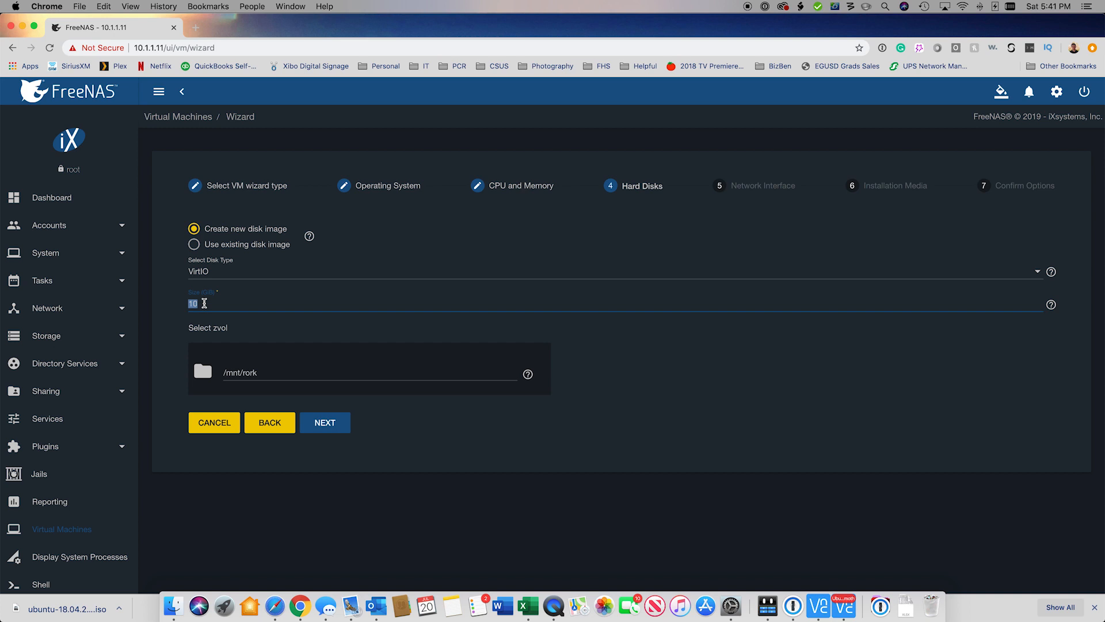
pyautogui.write('100')
pyautogui.click(202, 372)
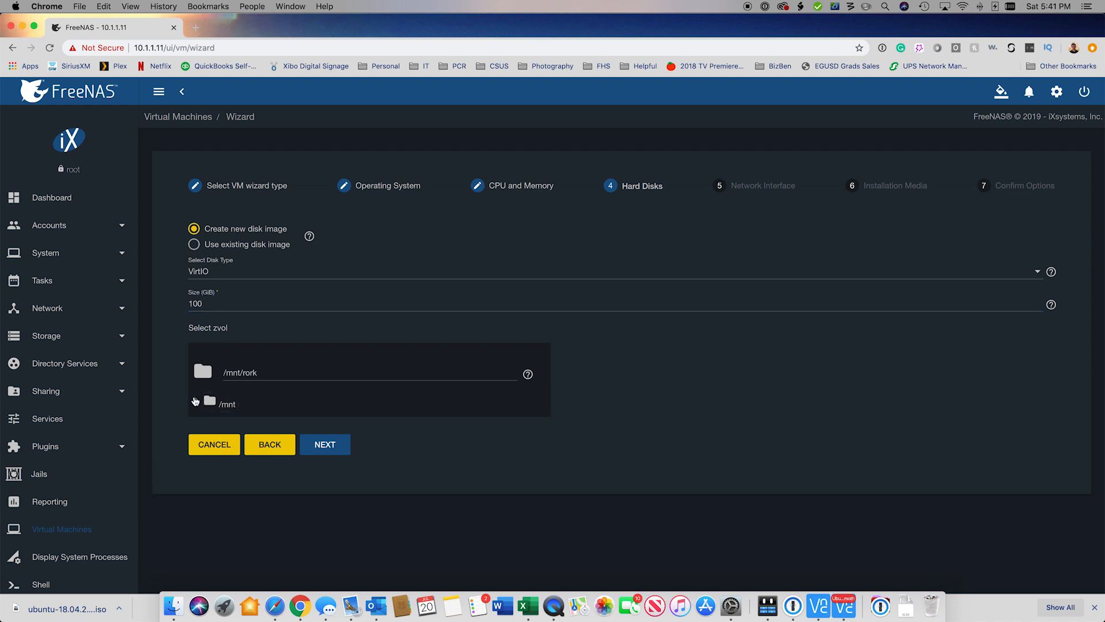
pyautogui.click(195, 401)
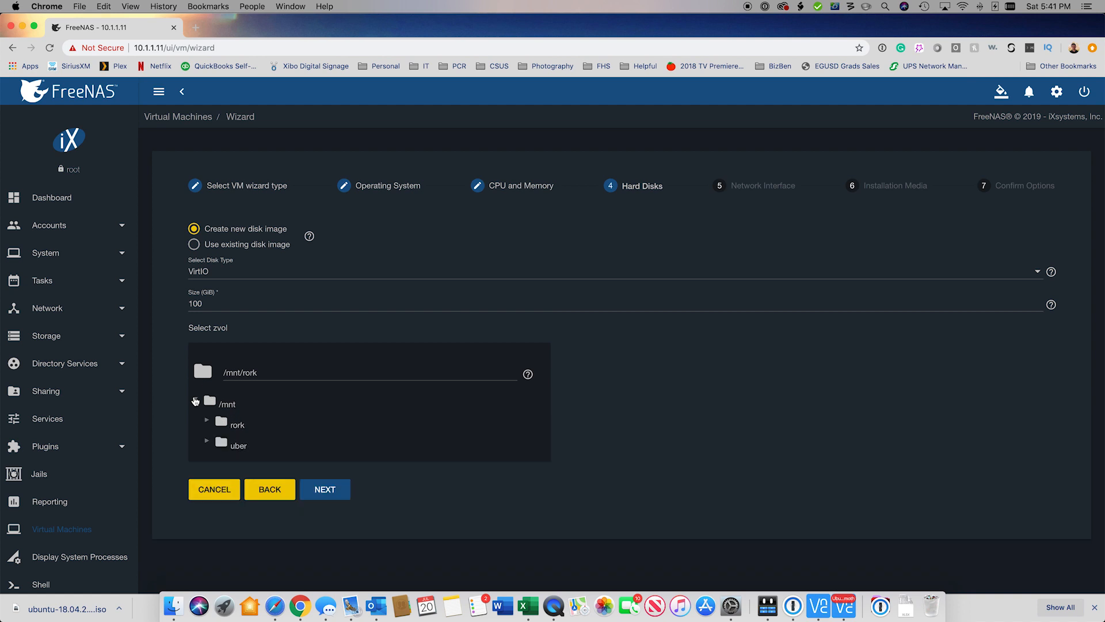
pyautogui.click(235, 448)
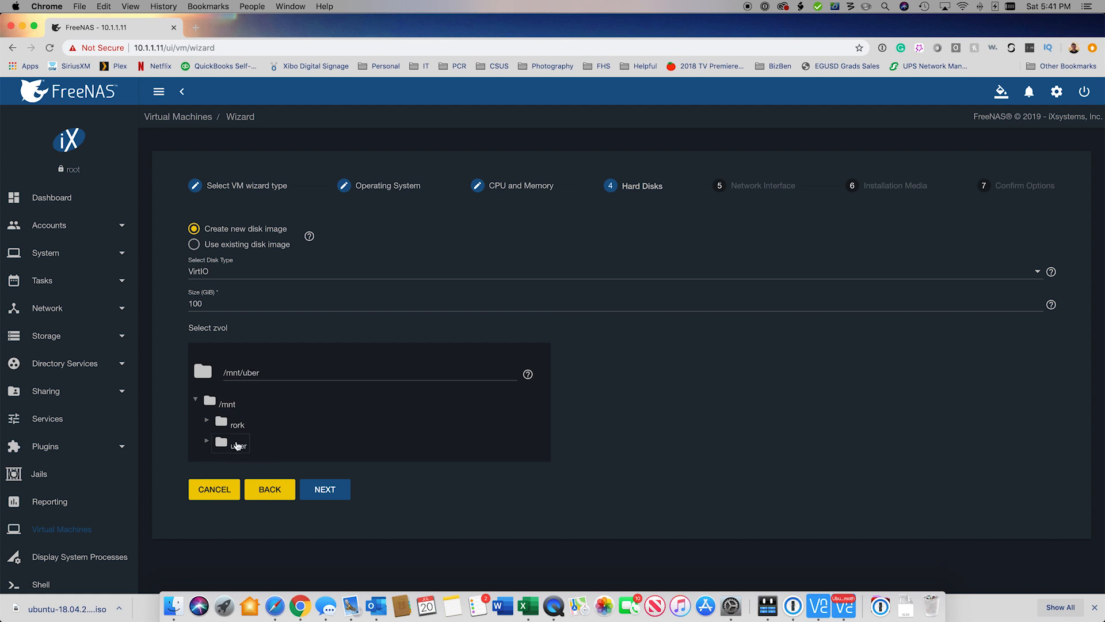
pyautogui.click(336, 494)
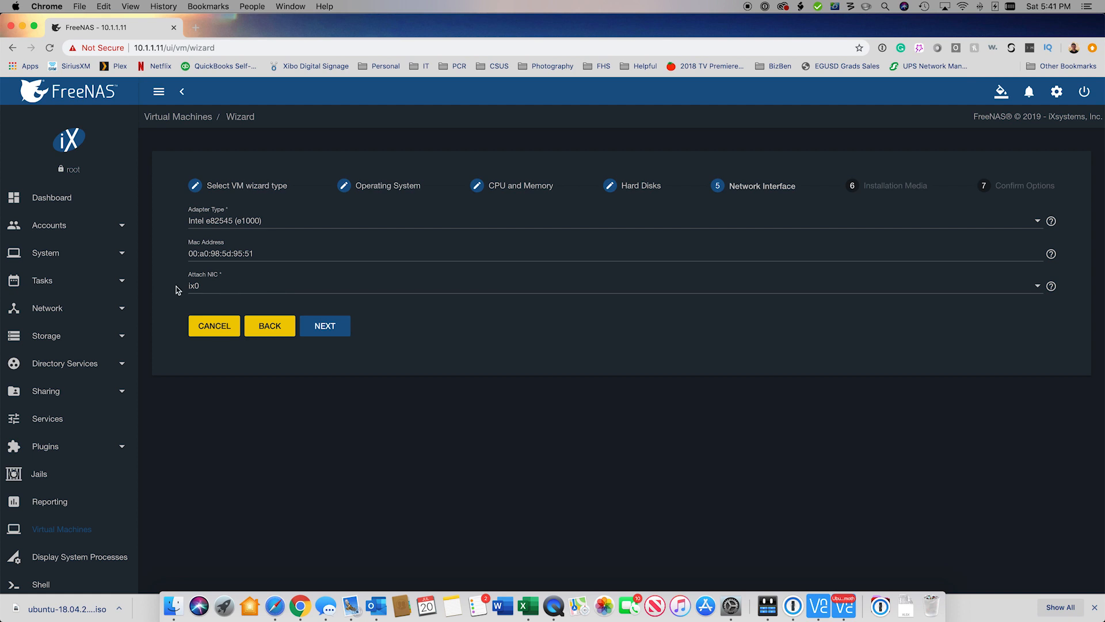
# Step: Use VirtIO as the VM's network adapter type
pyautogui.click(219, 222)
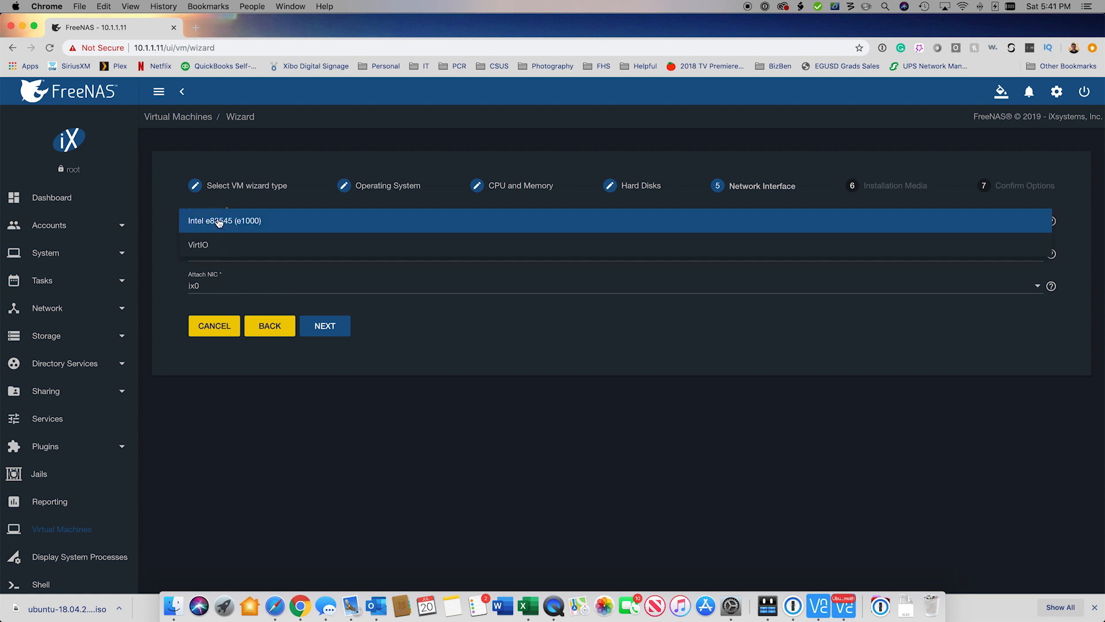
pyautogui.click(204, 245)
pyautogui.click(327, 325)
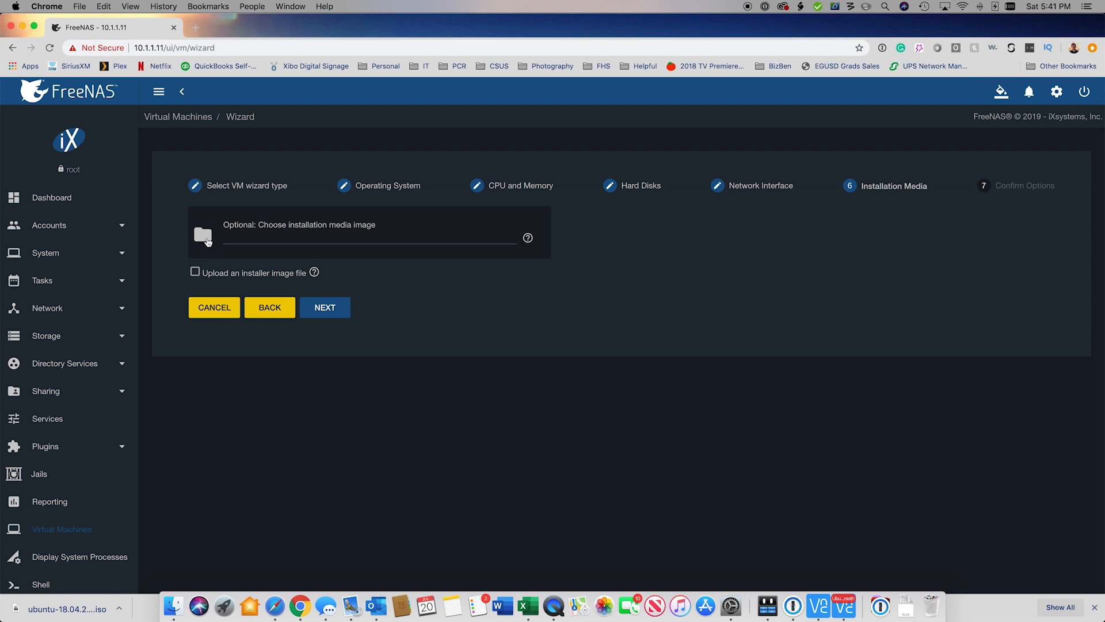
# Step: Select ubuntu-18.04-desktop-amd64.iso from /mnt/uber/IT/IT as the installation media
pyautogui.click(206, 240)
pyautogui.click(195, 264)
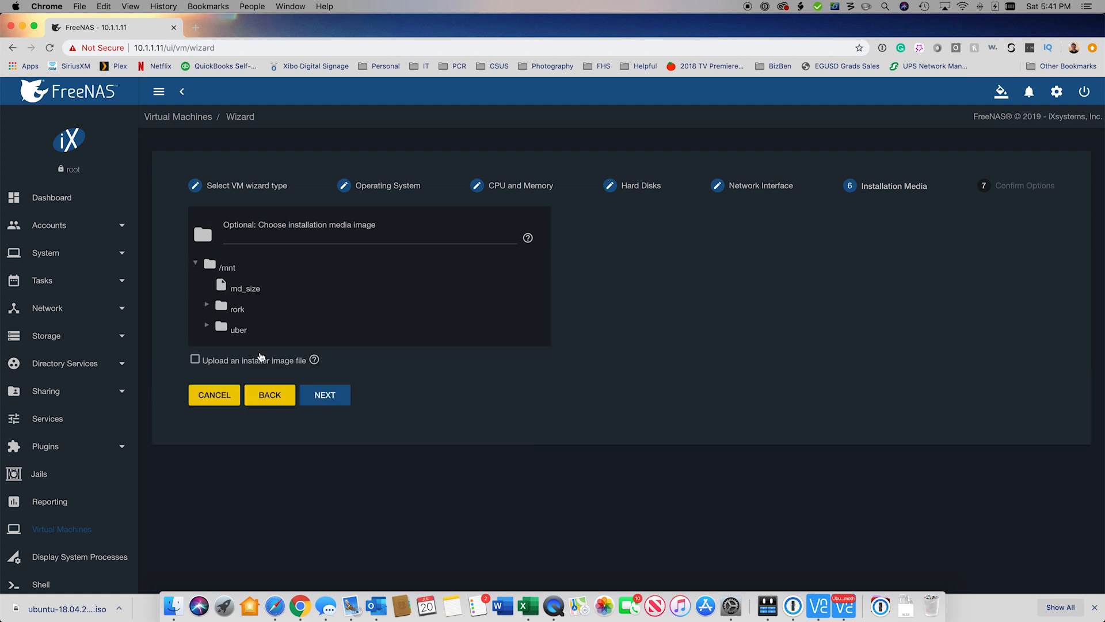
pyautogui.click(207, 327)
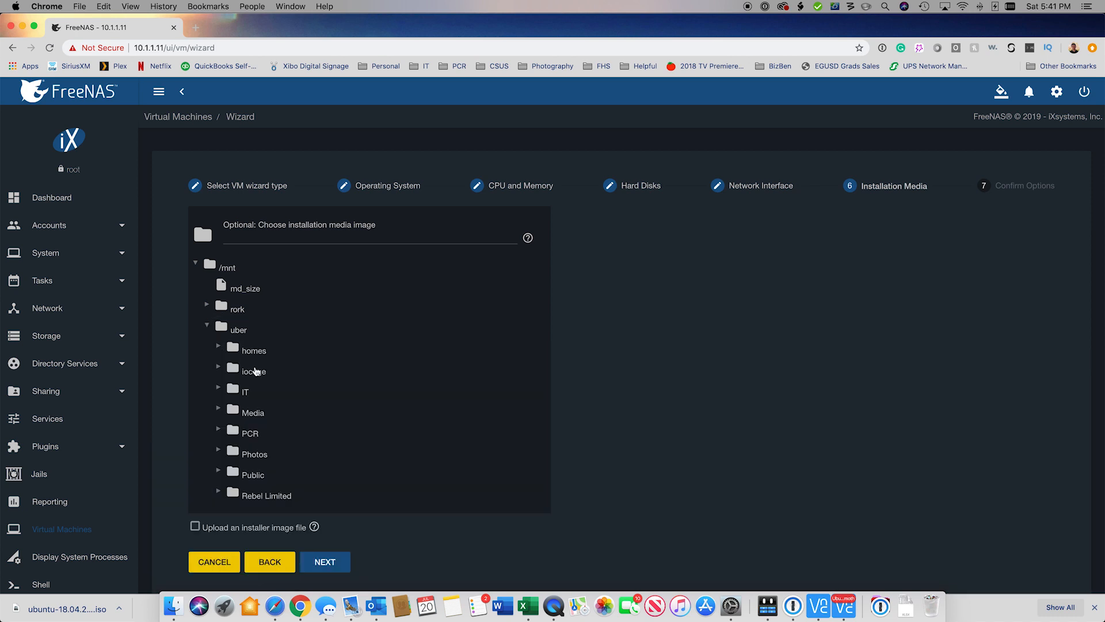
pyautogui.click(219, 388)
pyautogui.click(229, 408)
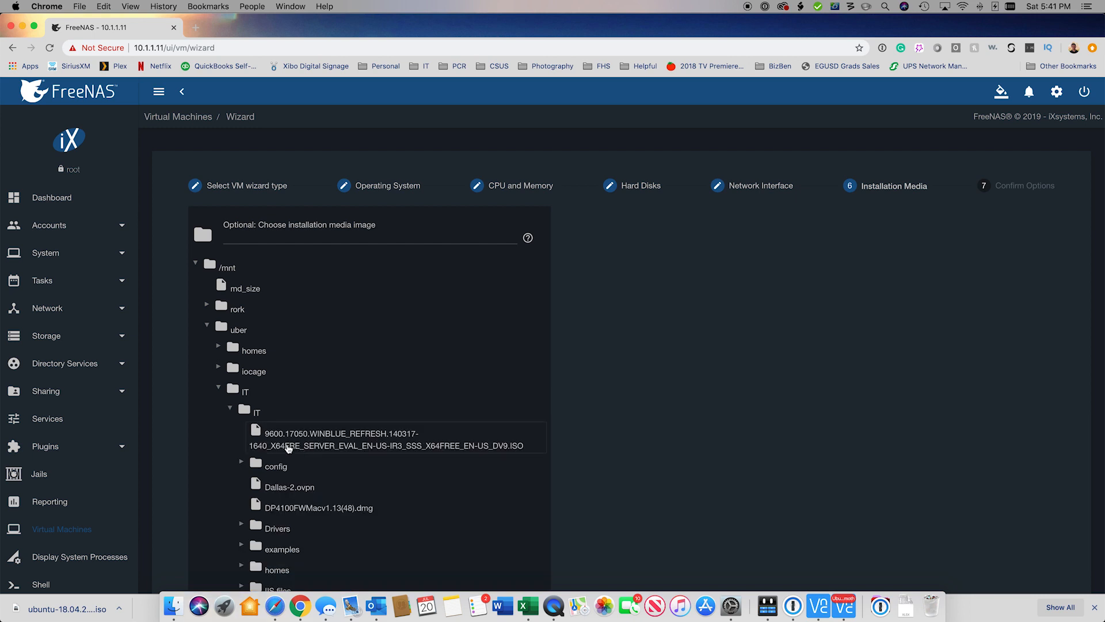
pyautogui.scroll(-10, 285, 451)
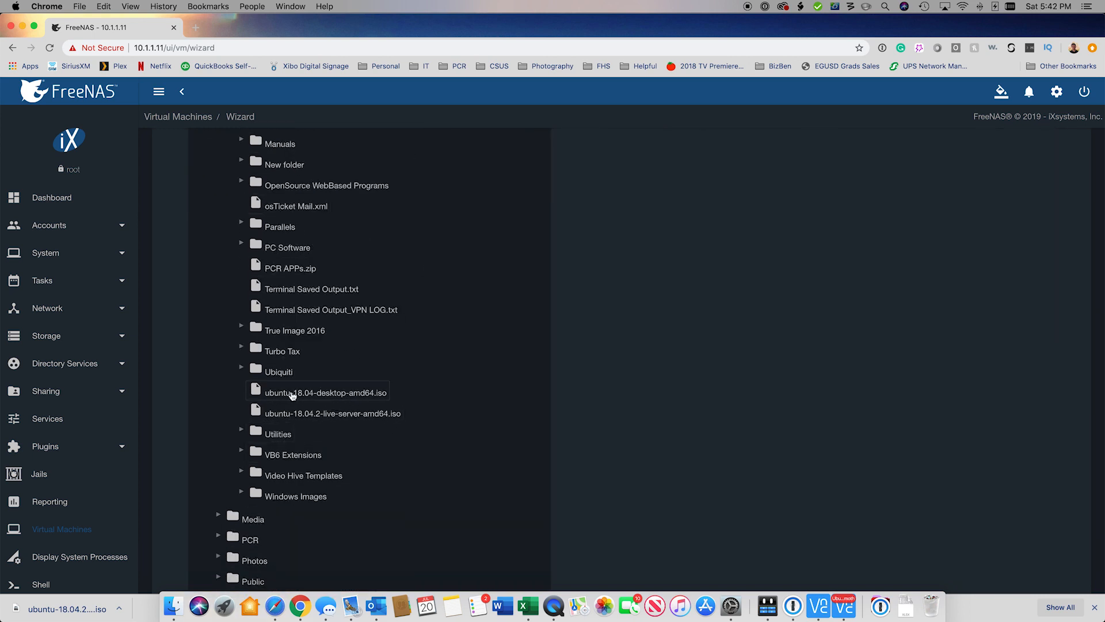
pyautogui.scroll(-3, 292, 395)
pyautogui.click(326, 565)
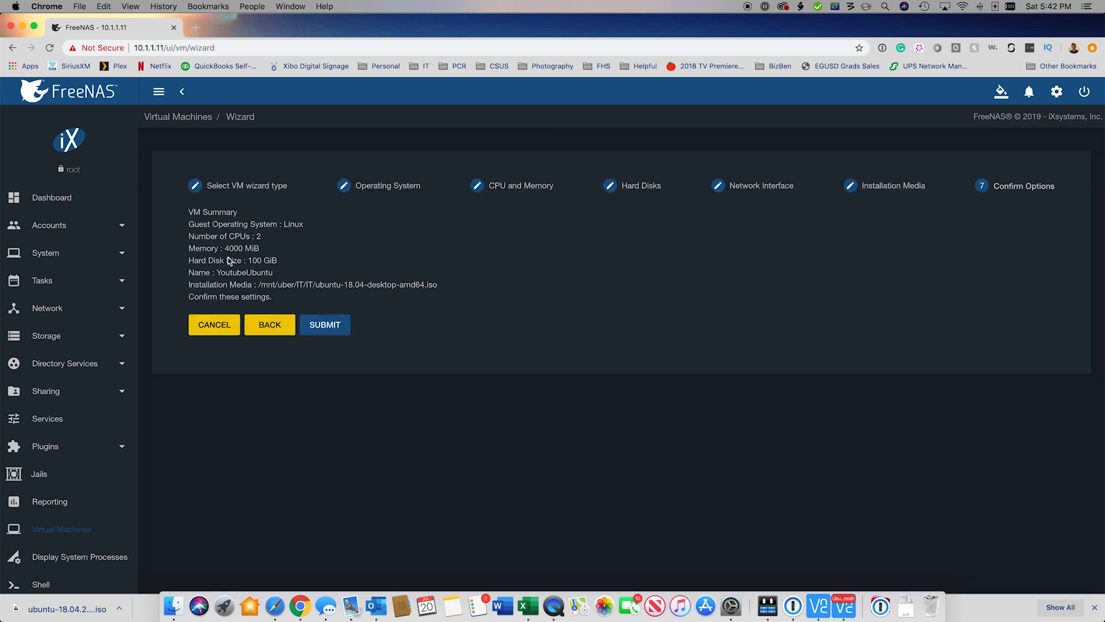
# Step: Submit the wizard to create the VM and go to the second VM page
pyautogui.click(334, 333)
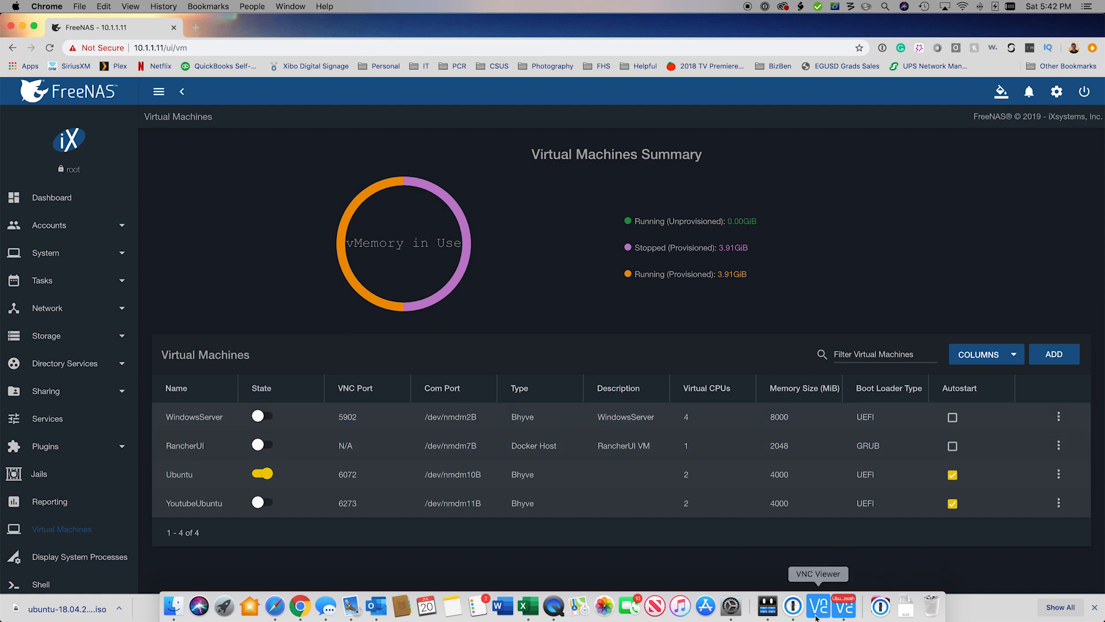
pyautogui.rightClick(1060, 501)
pyautogui.click(1084, 499)
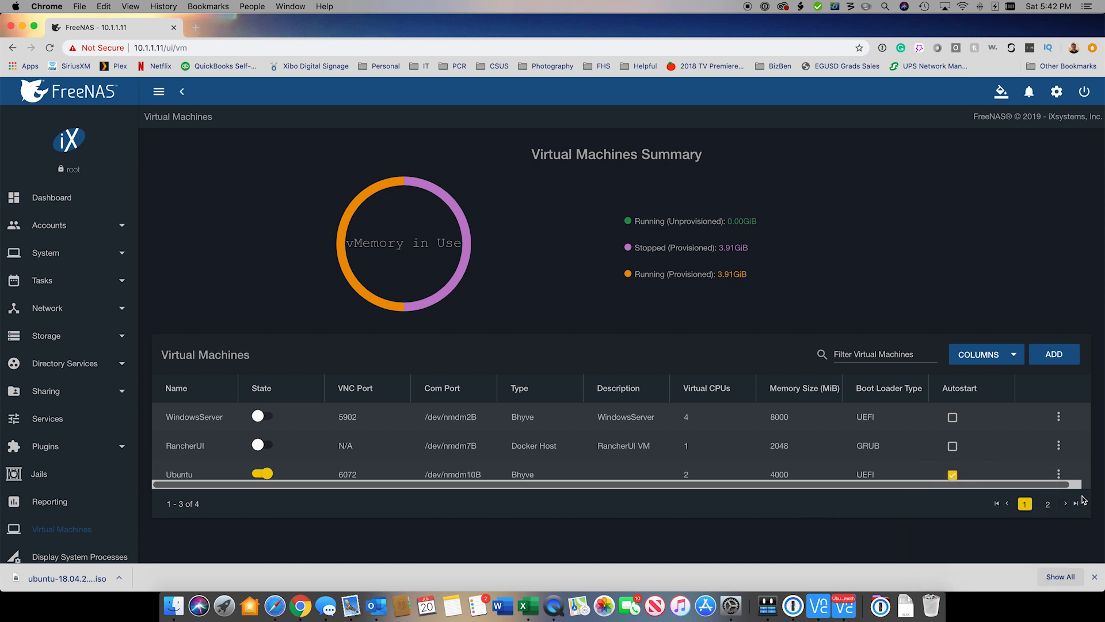
pyautogui.click(1048, 503)
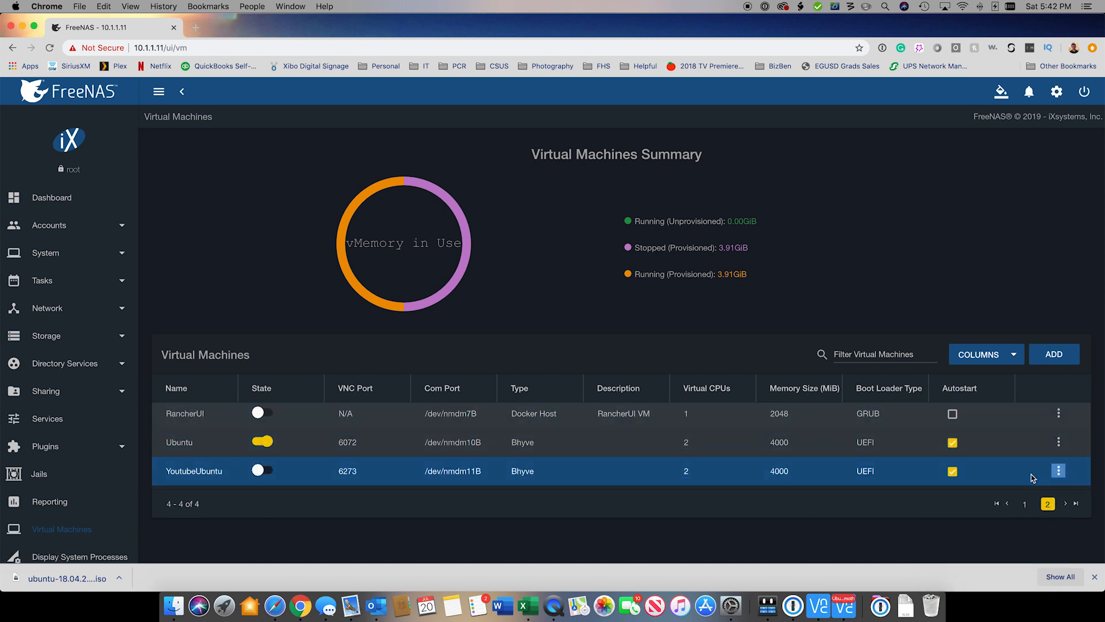
# Step: Power on the YoutubeUbuntu VM and confirm
pyautogui.click(1058, 471)
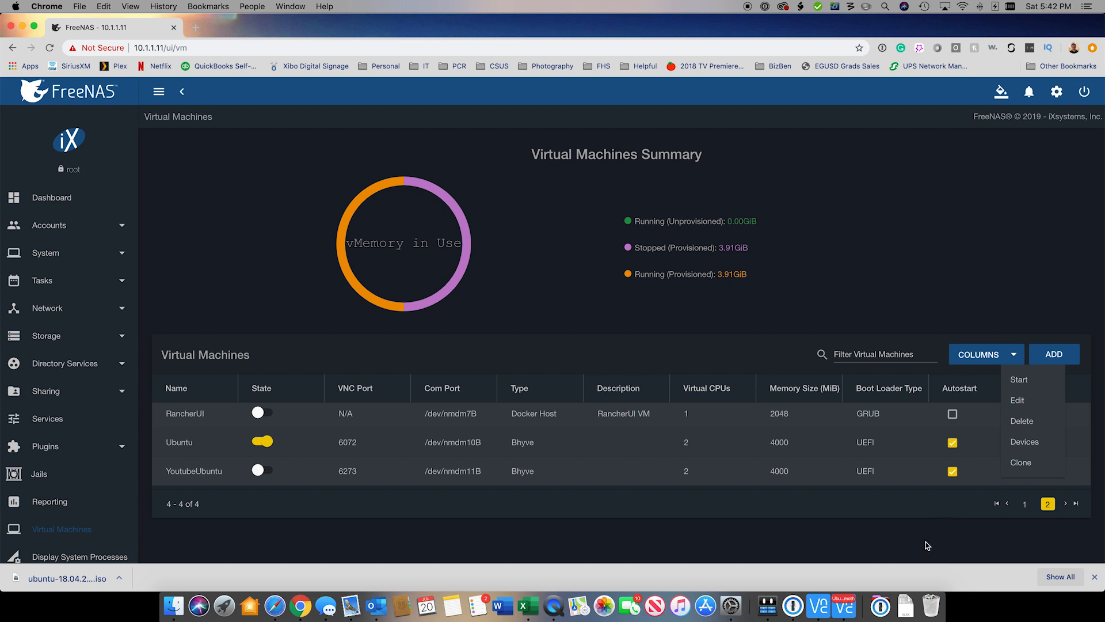
pyautogui.click(269, 475)
pyautogui.click(268, 475)
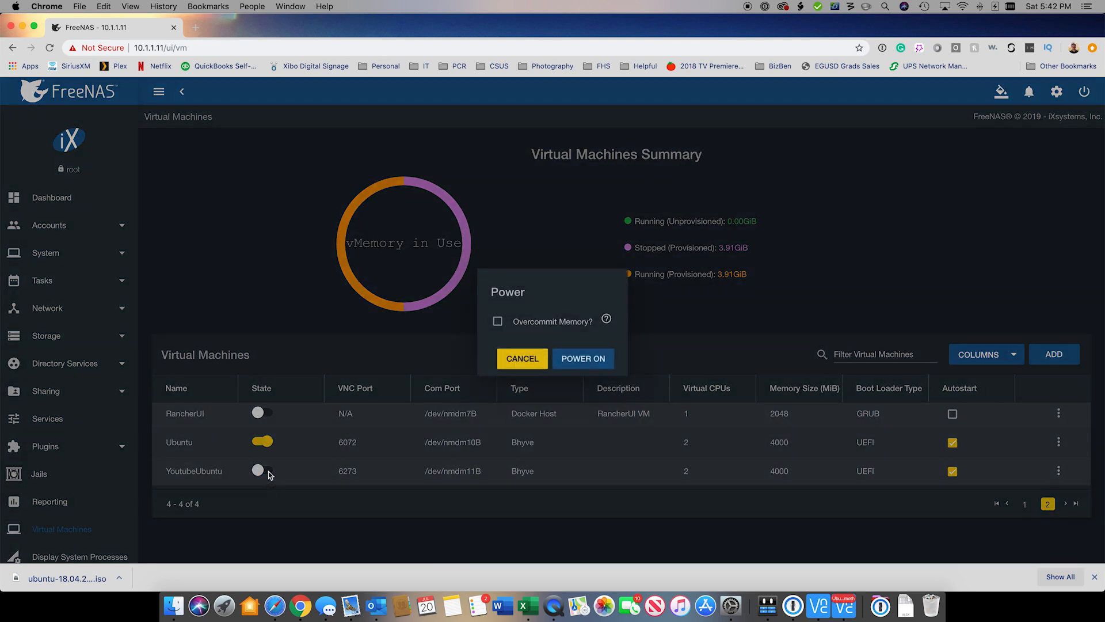
pyautogui.click(590, 357)
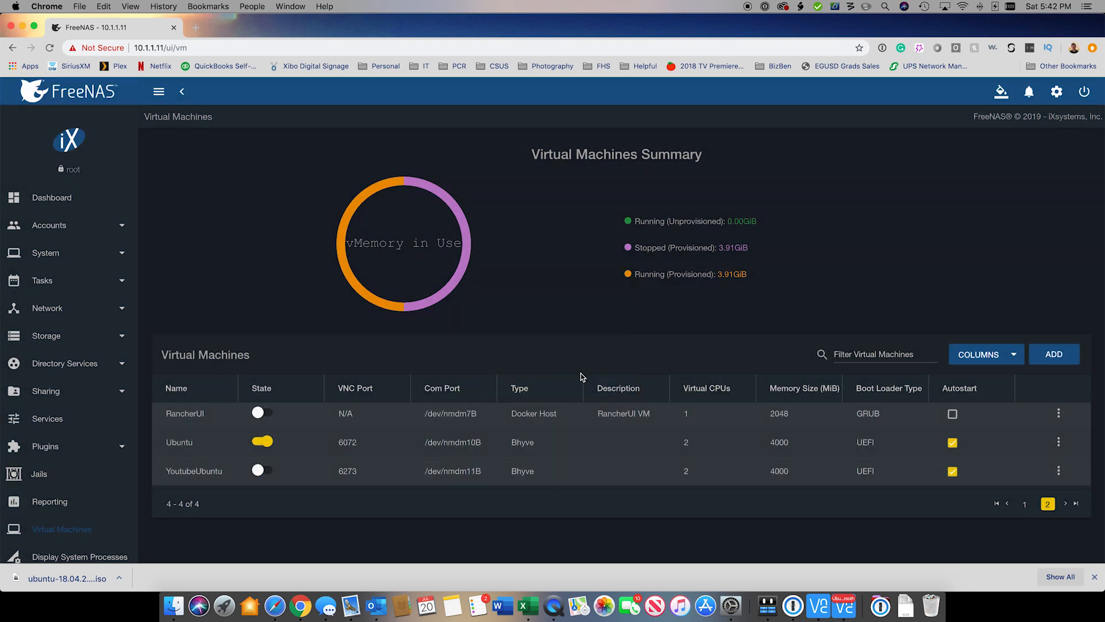
# Step: Open the running YoutubeUbuntu VM's VNC console
pyautogui.click(1057, 470)
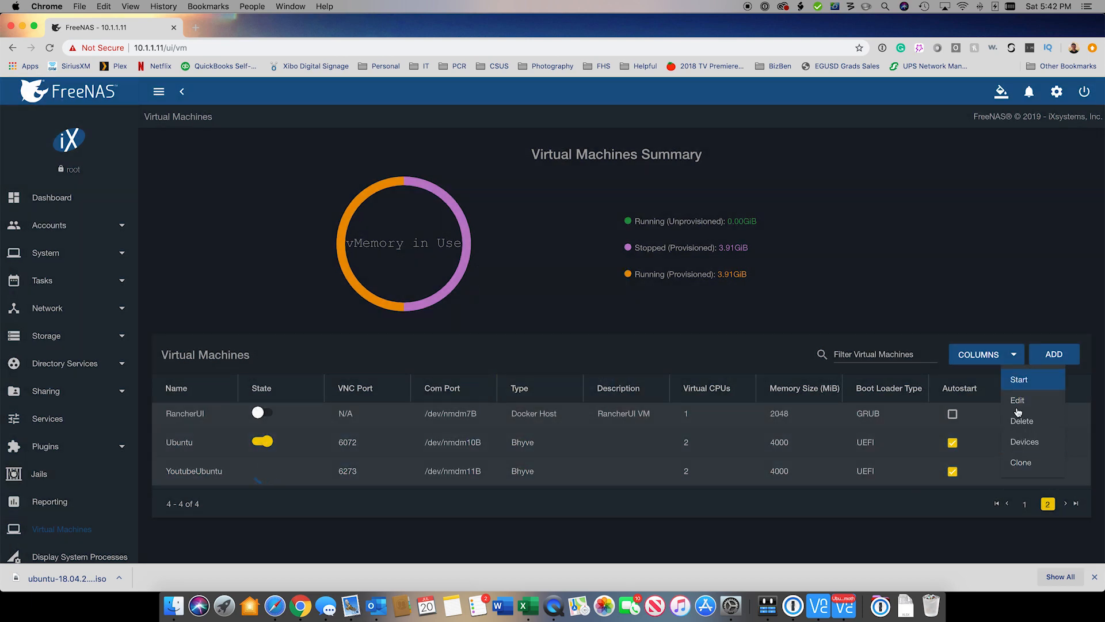
pyautogui.click(876, 530)
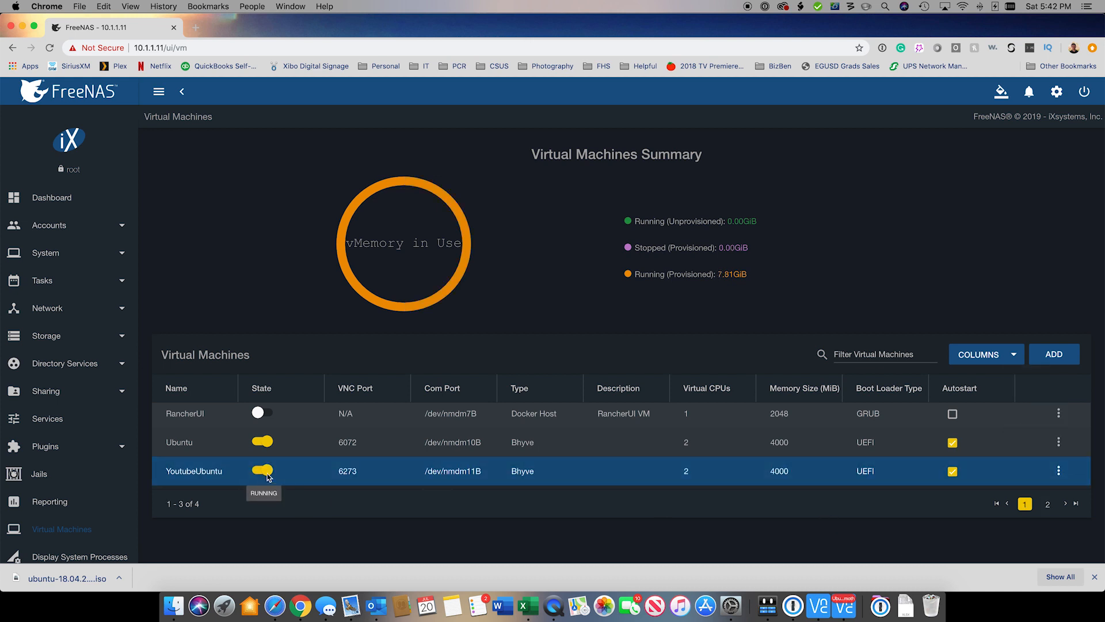
pyautogui.click(1057, 471)
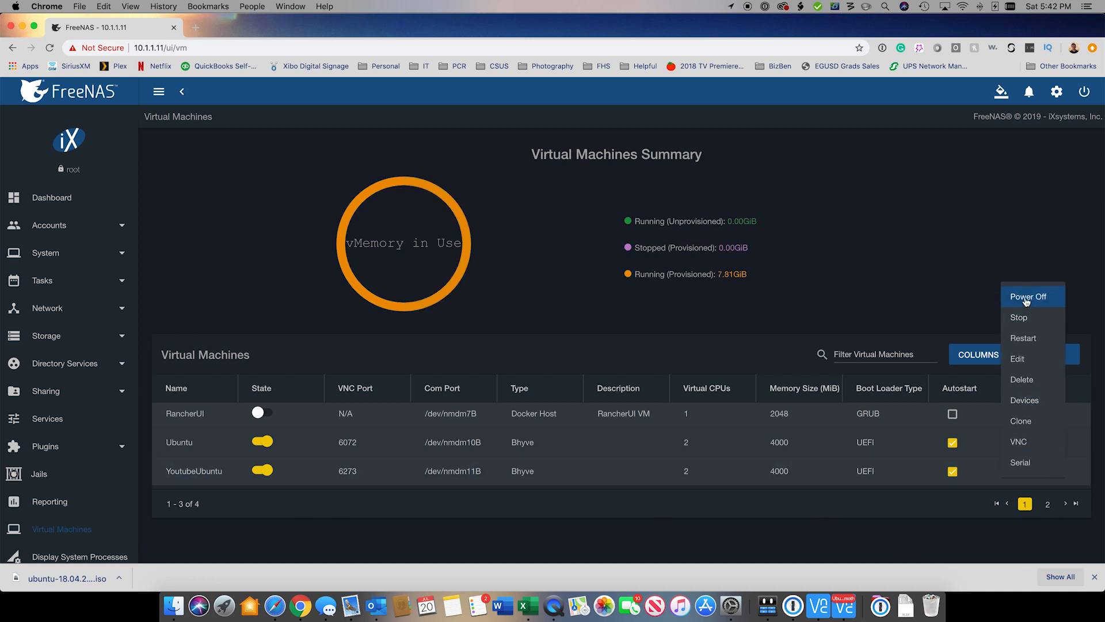
pyautogui.click(1027, 454)
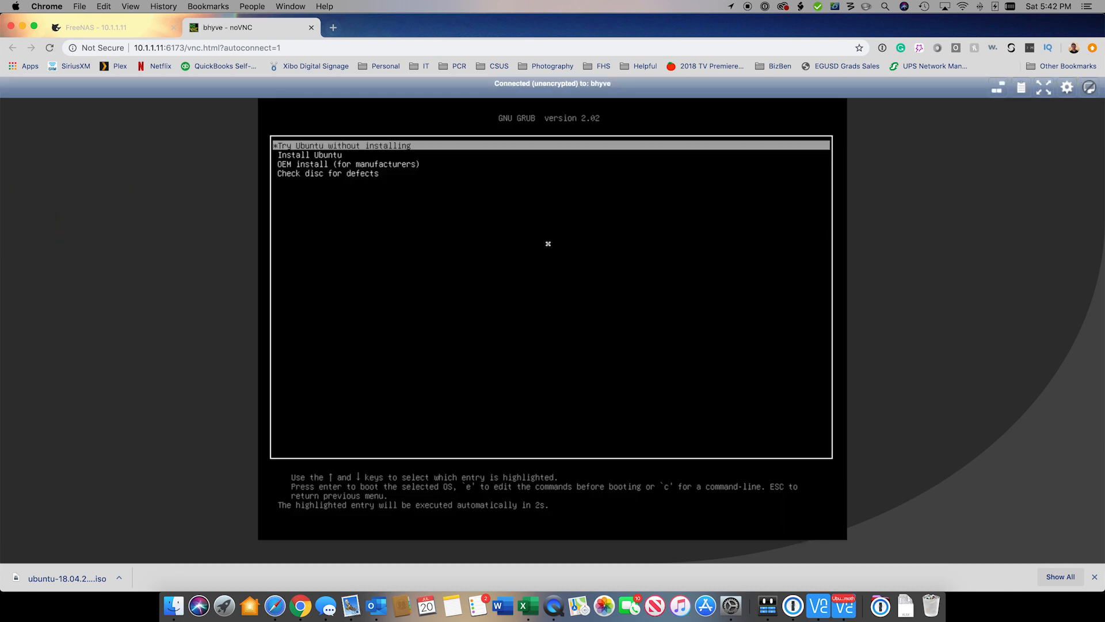
# Step: Highlight Install Ubuntu in the GRUB menu and boot it
pyautogui.press('Down')
pyautogui.press('Up')
pyautogui.press('Down')
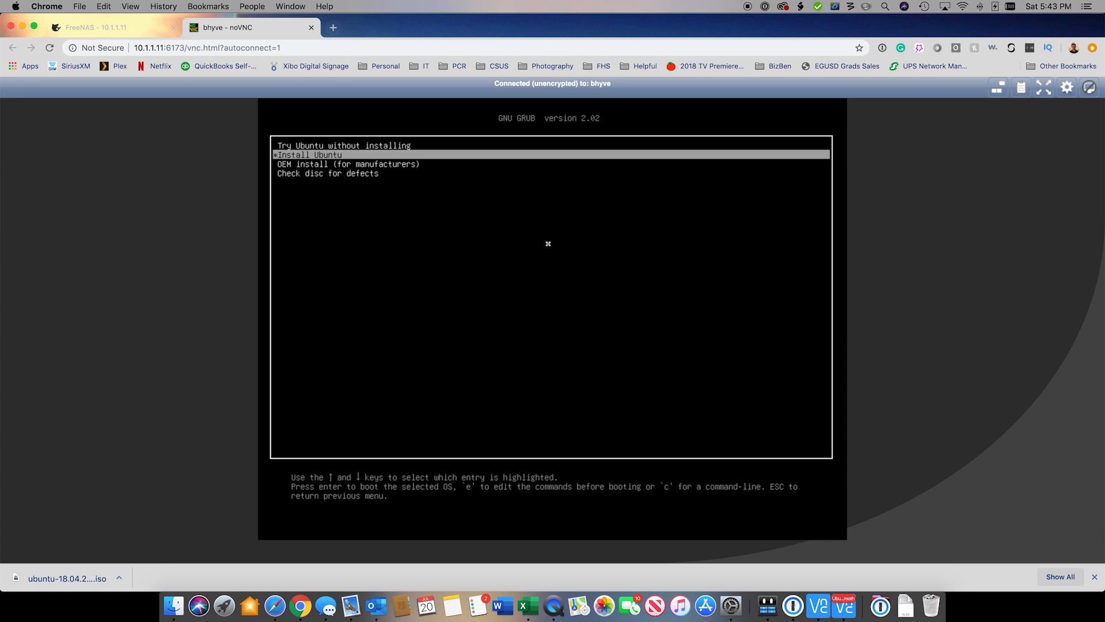
pyautogui.press('Up')
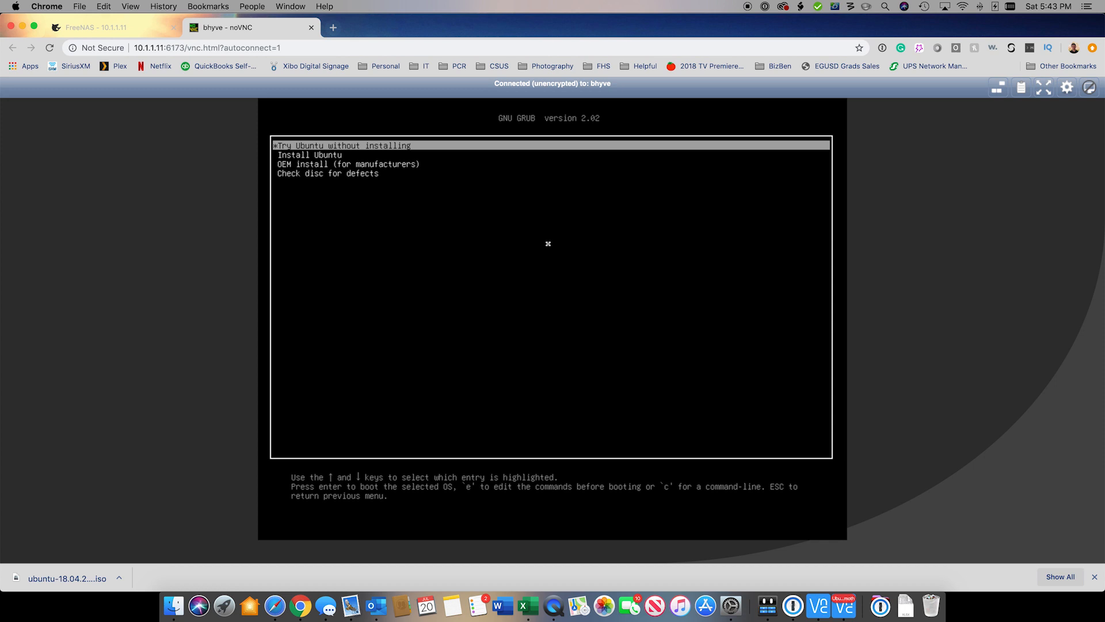
pyautogui.press('Down')
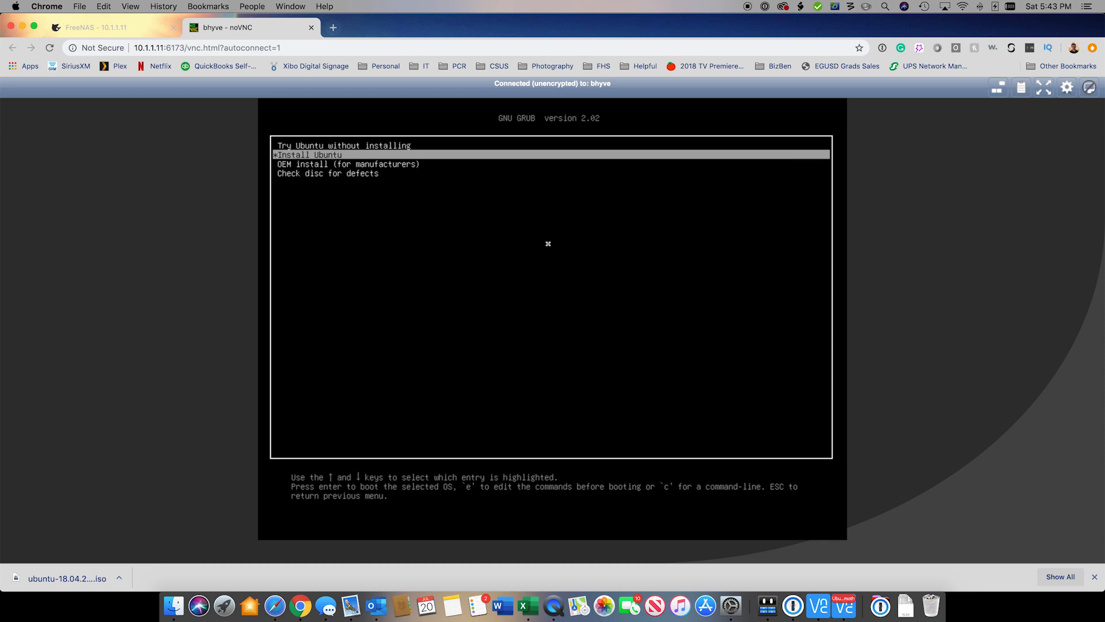
pyautogui.press('Return')
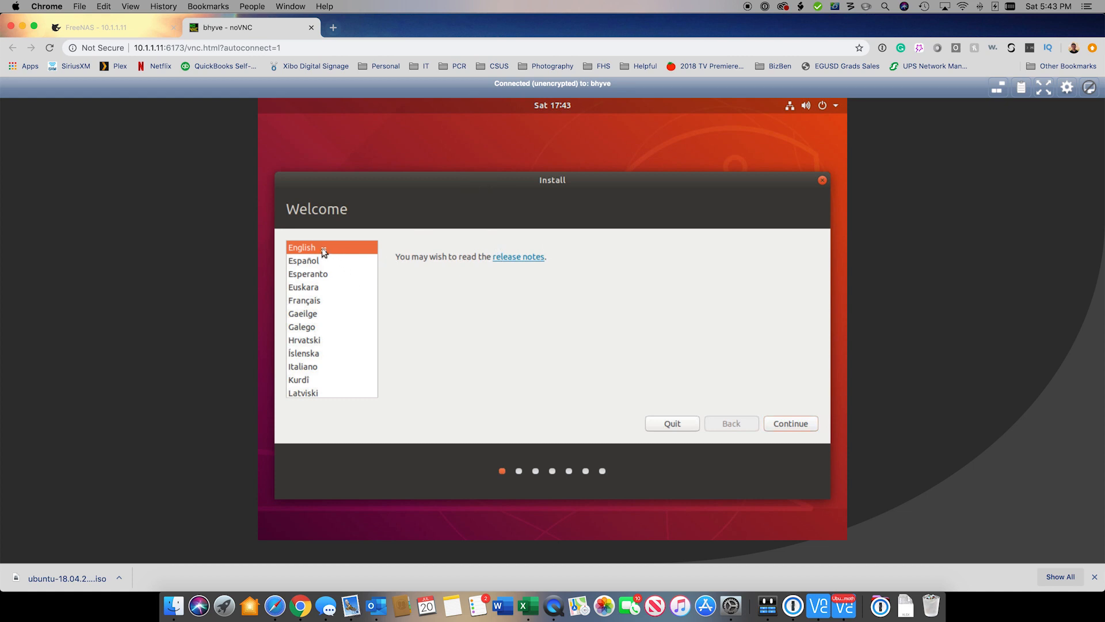
# Step: Keep English and the English (US) keyboard, and enable third-party software installation
pyautogui.click(792, 426)
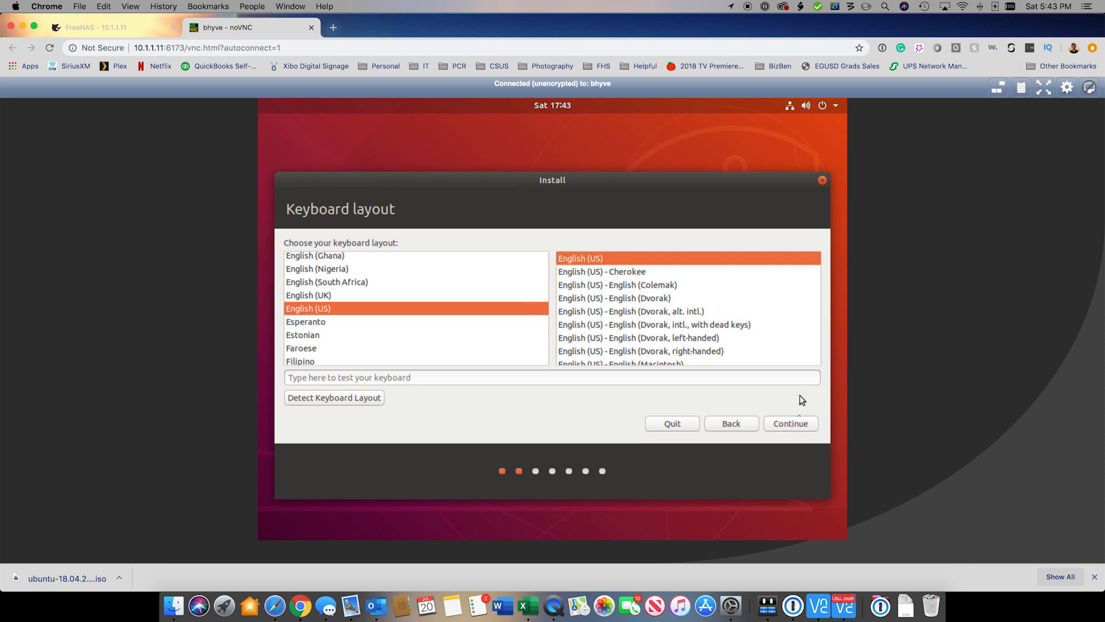
pyautogui.click(791, 425)
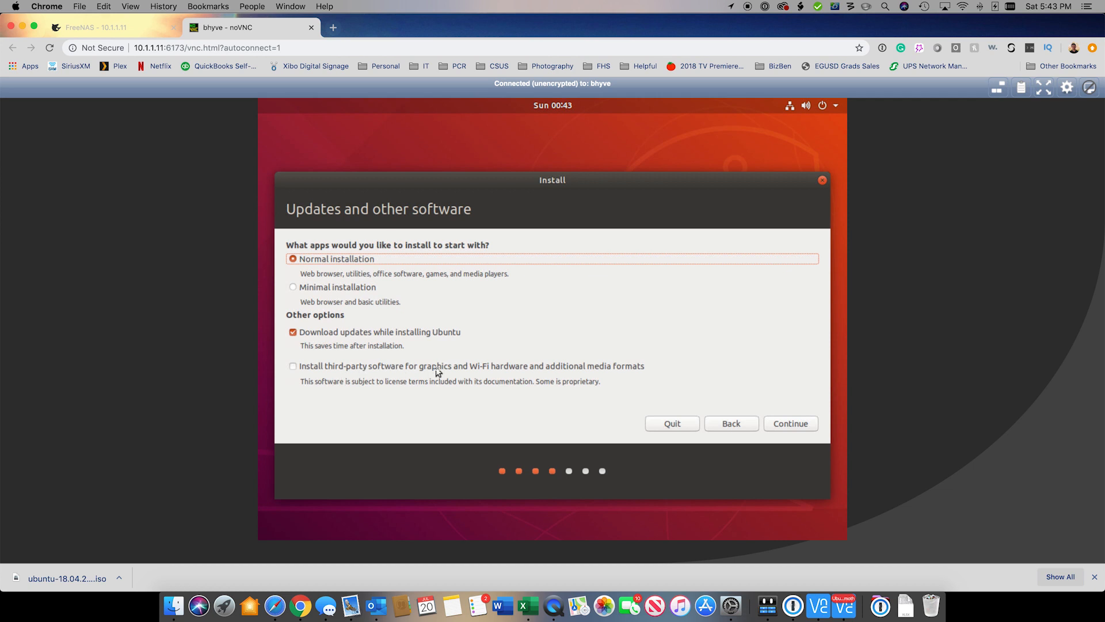
pyautogui.click(509, 371)
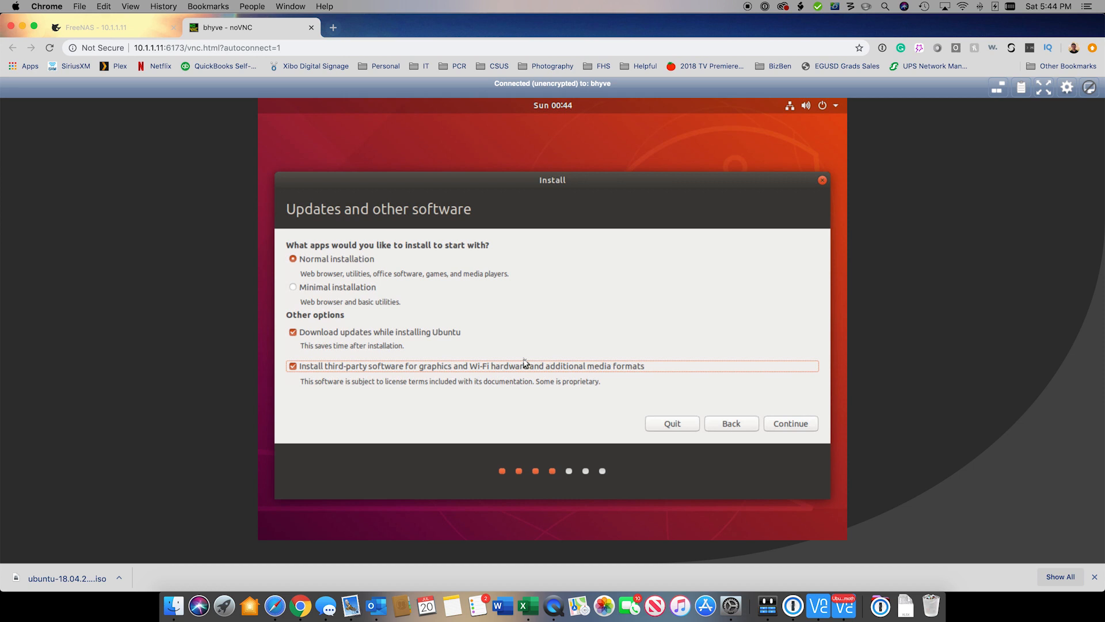
pyautogui.click(794, 424)
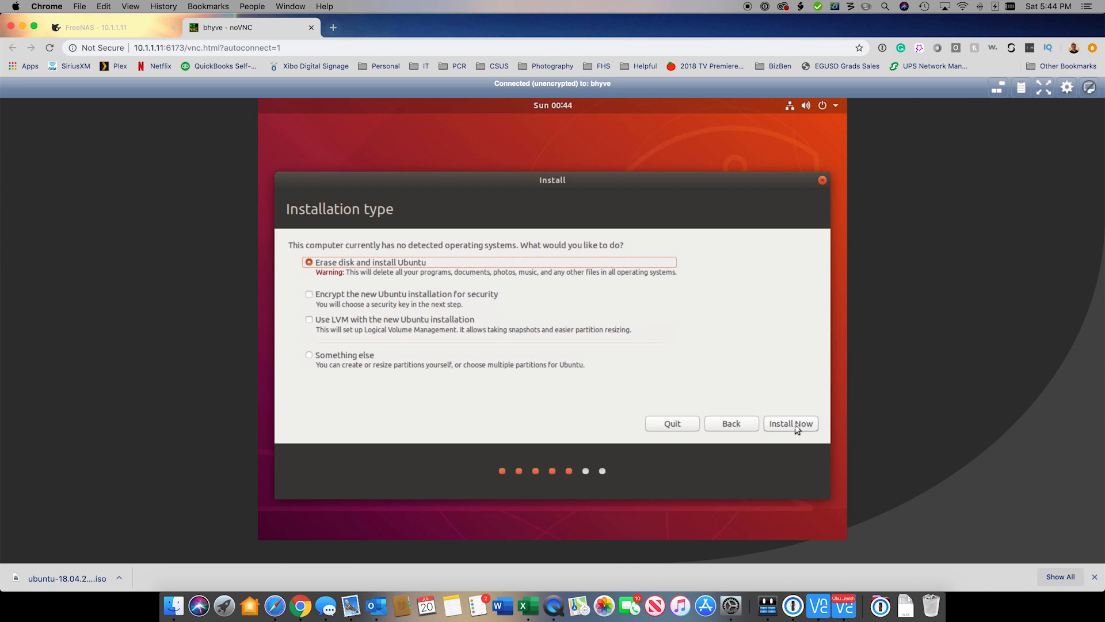
# Step: Erase the disk for Ubuntu, confirm writing changes, and accept the Los Angeles time zone
pyautogui.click(792, 428)
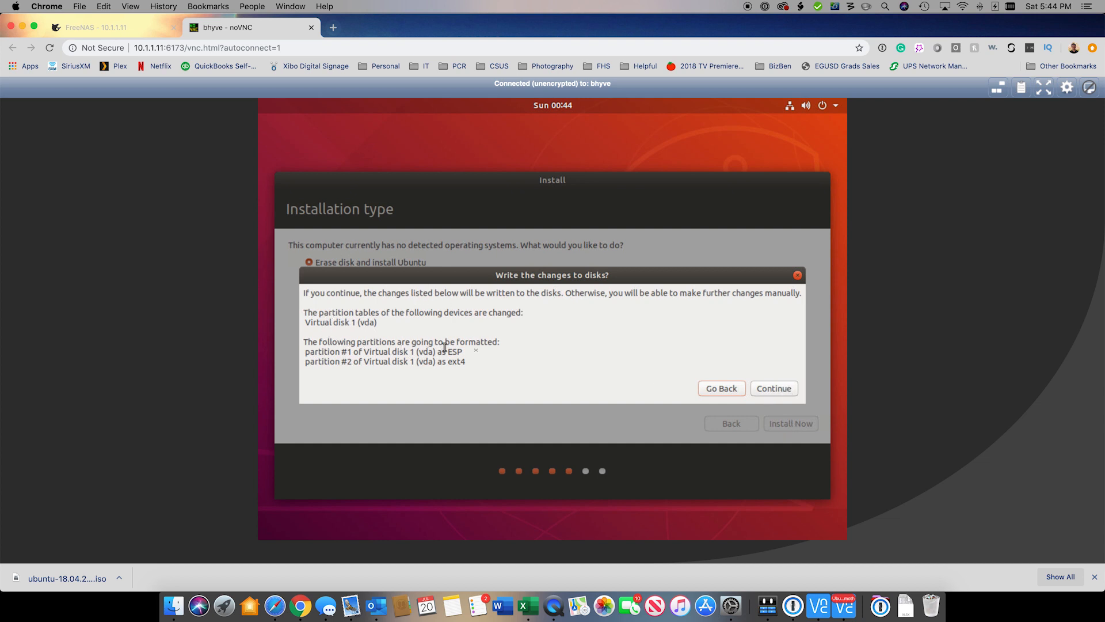
pyautogui.click(775, 395)
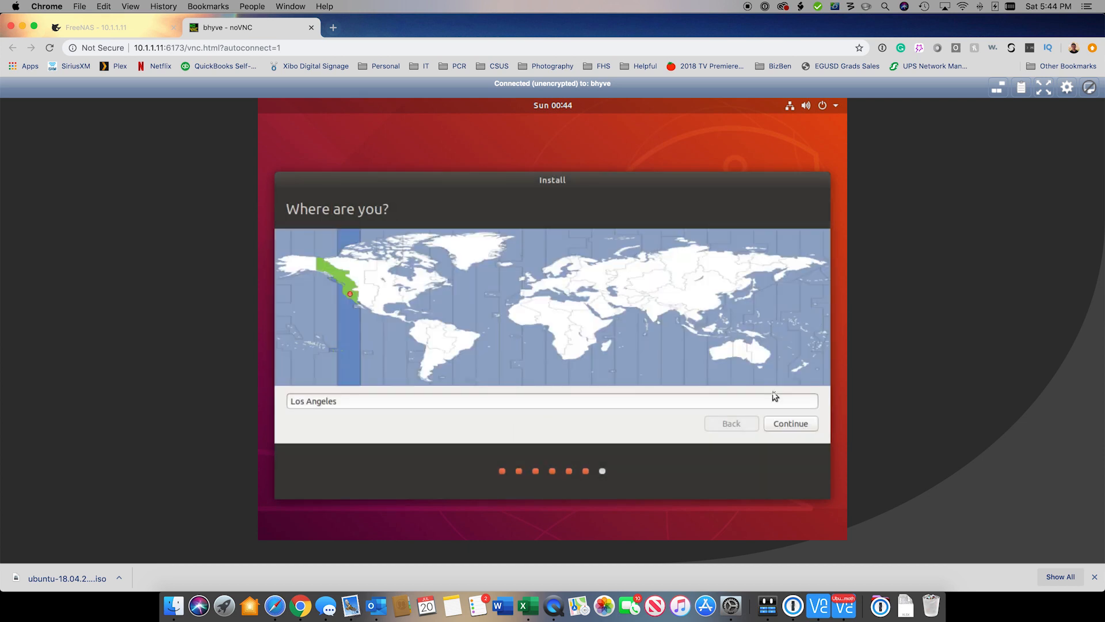
pyautogui.click(799, 425)
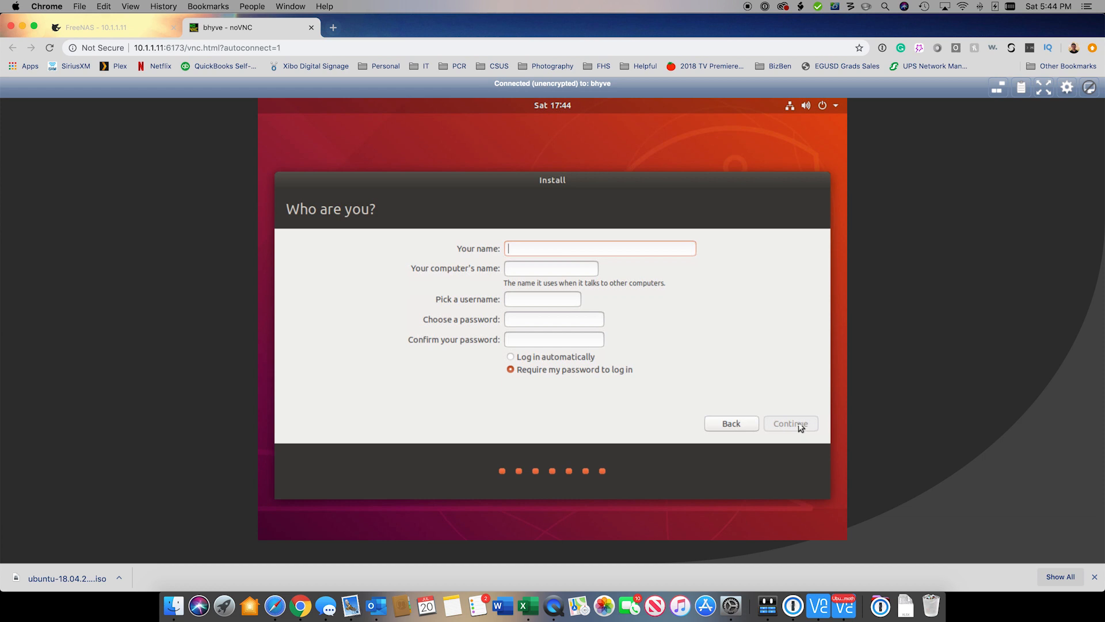
# Step: Enter the user's full name and account password, then start the installation
pyautogui.write('Husky MEdia')
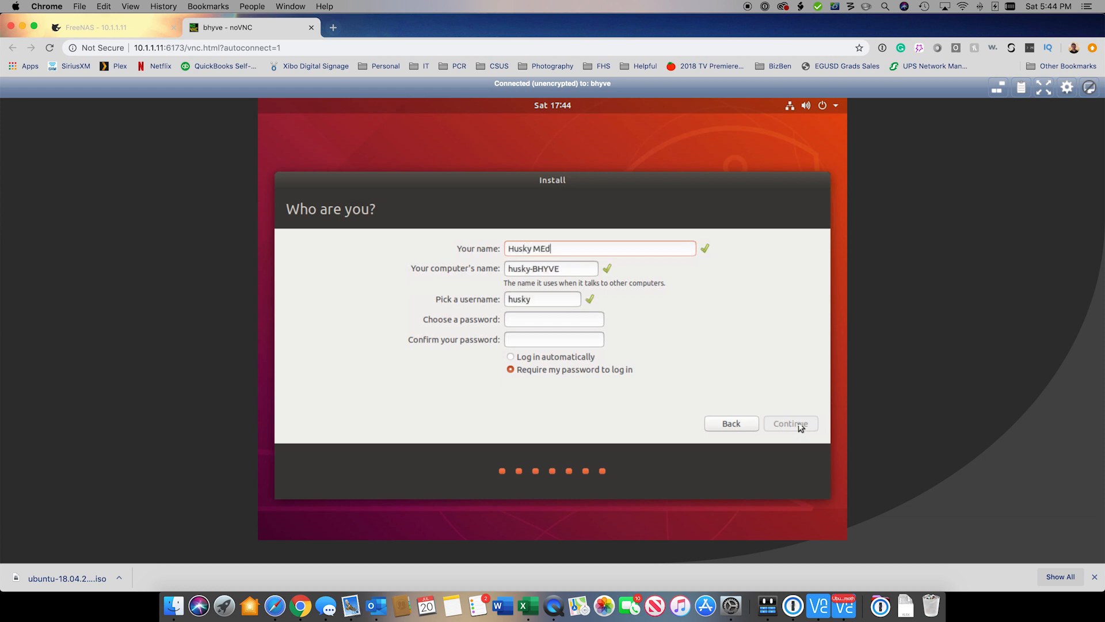
pyautogui.press('BackSpace')
pyautogui.press('BackSpace')
pyautogui.press('BackSpace')
pyautogui.press('BackSpace')
pyautogui.write('edia')
pyautogui.press('Tab')
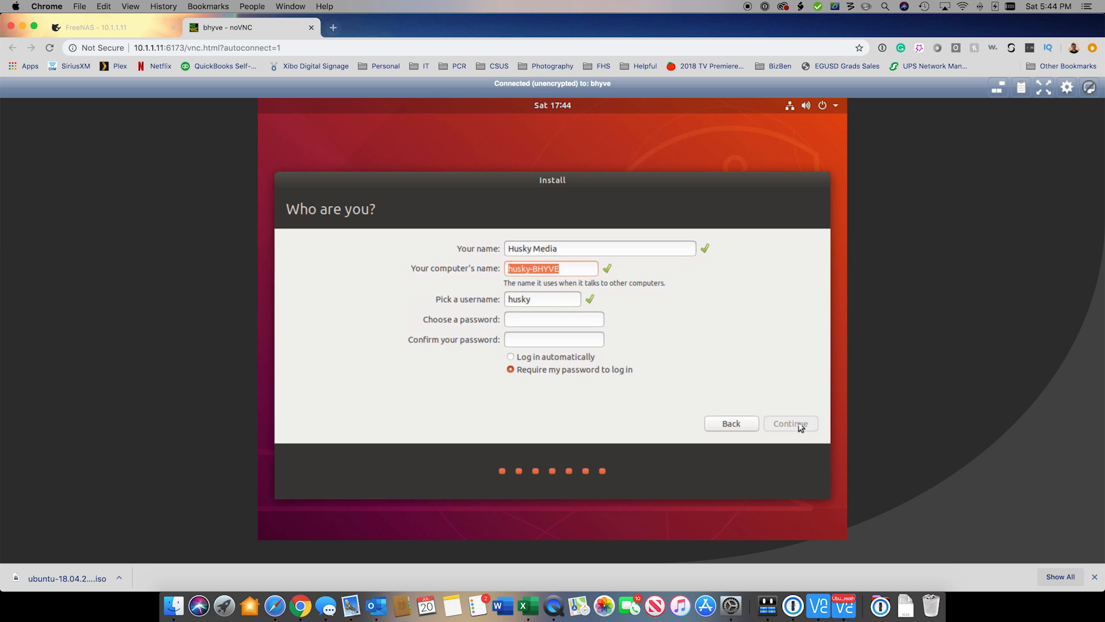
pyautogui.press('Tab')
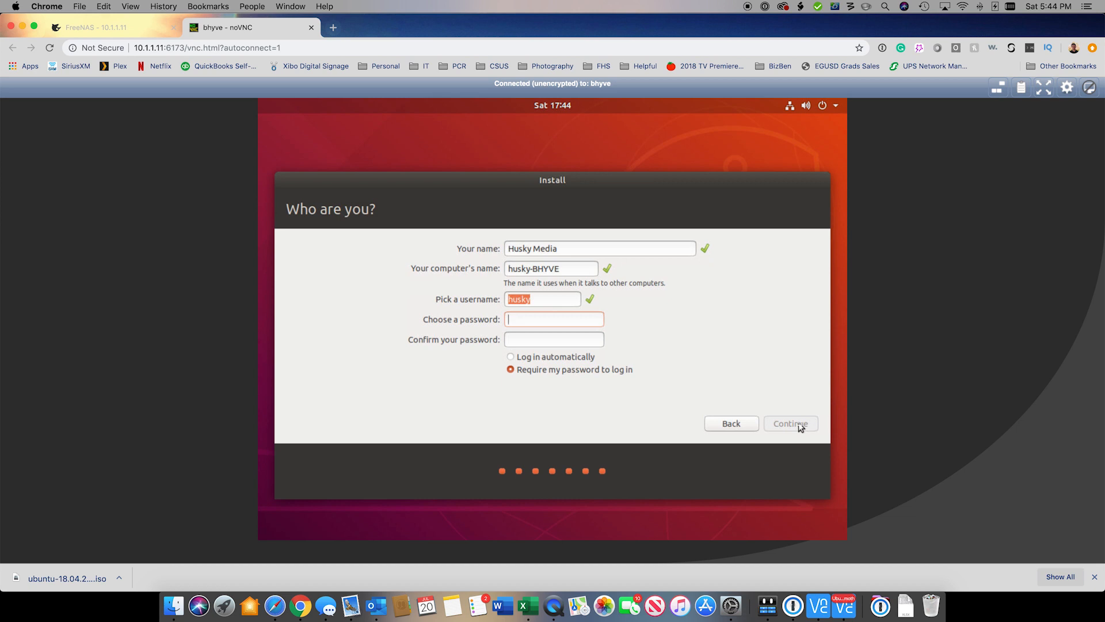
pyautogui.write('•••••••••••••')
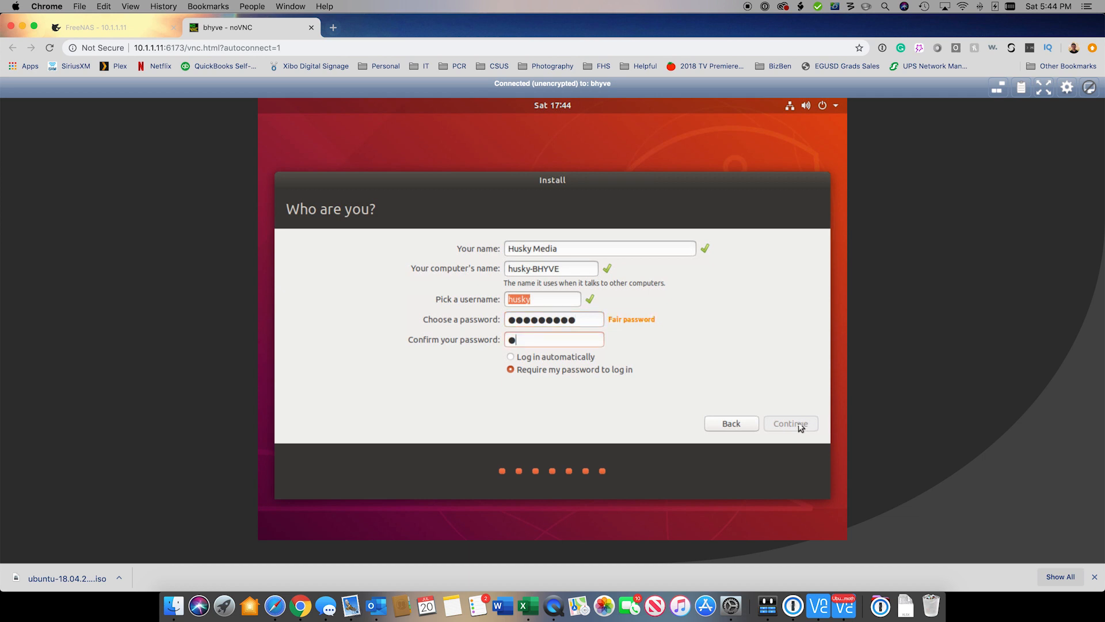
pyautogui.write('••••')
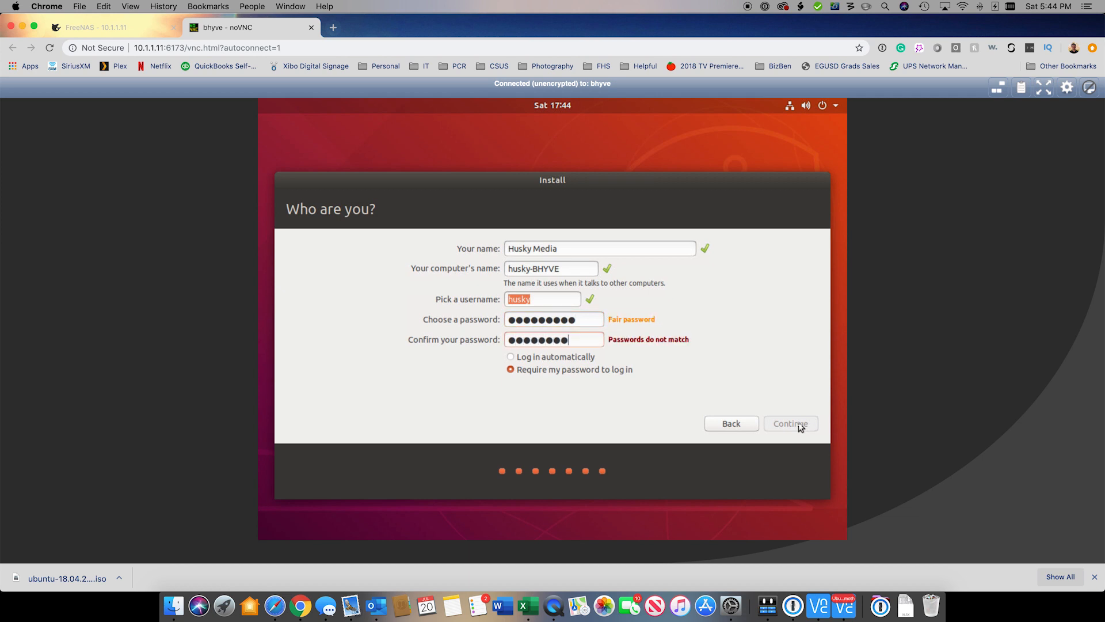
pyautogui.doubleClick(578, 322)
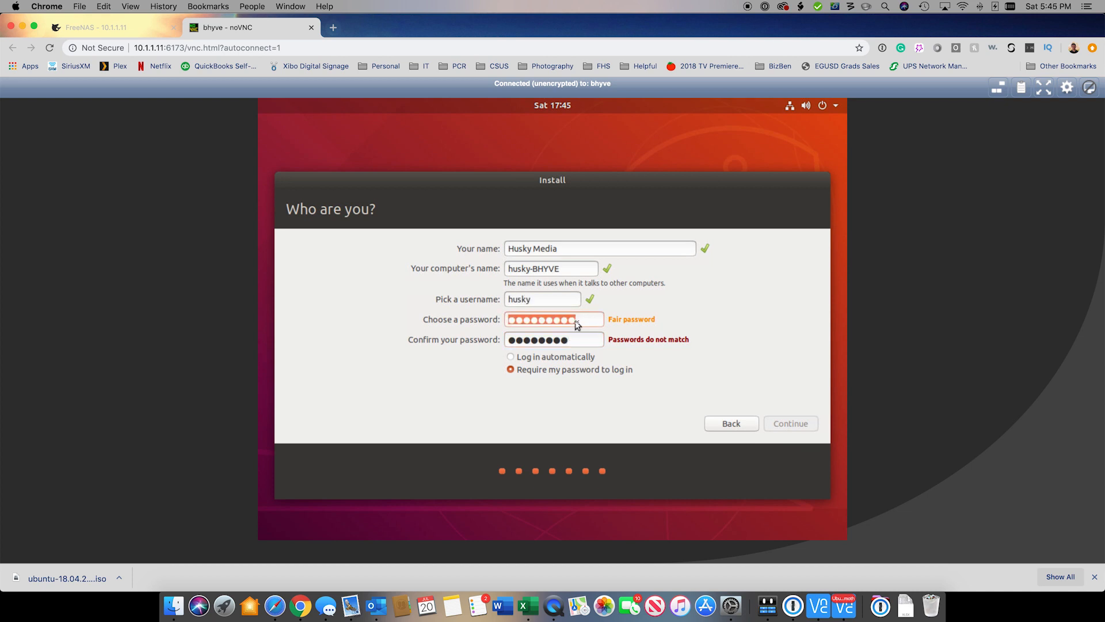
pyautogui.write('••••••••')
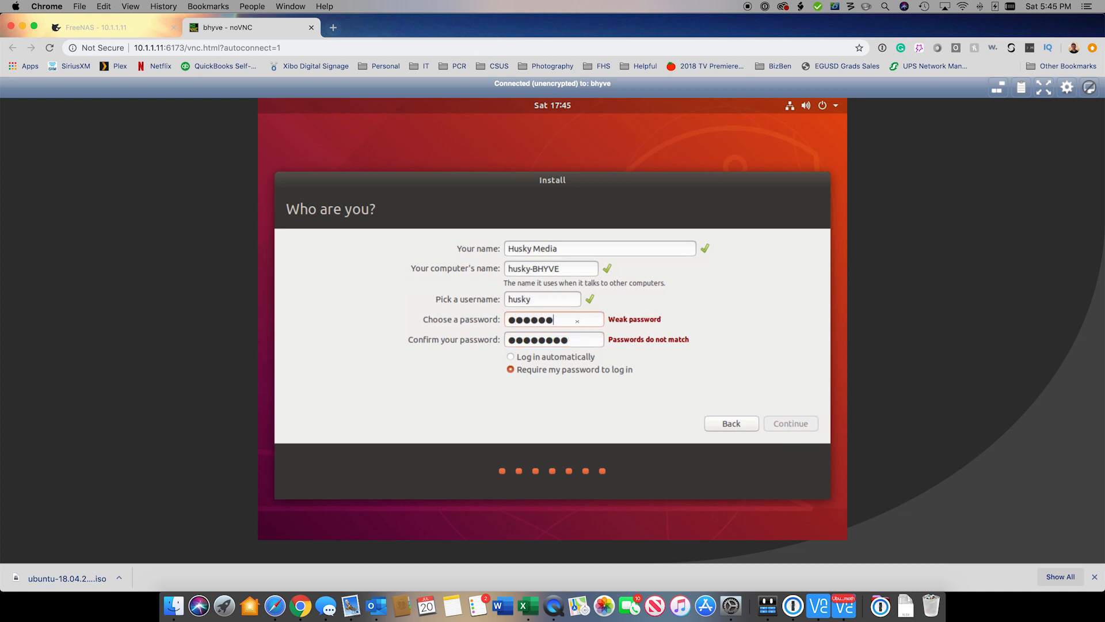
pyautogui.write('••')
pyautogui.press('Tab')
pyautogui.write('••••••')
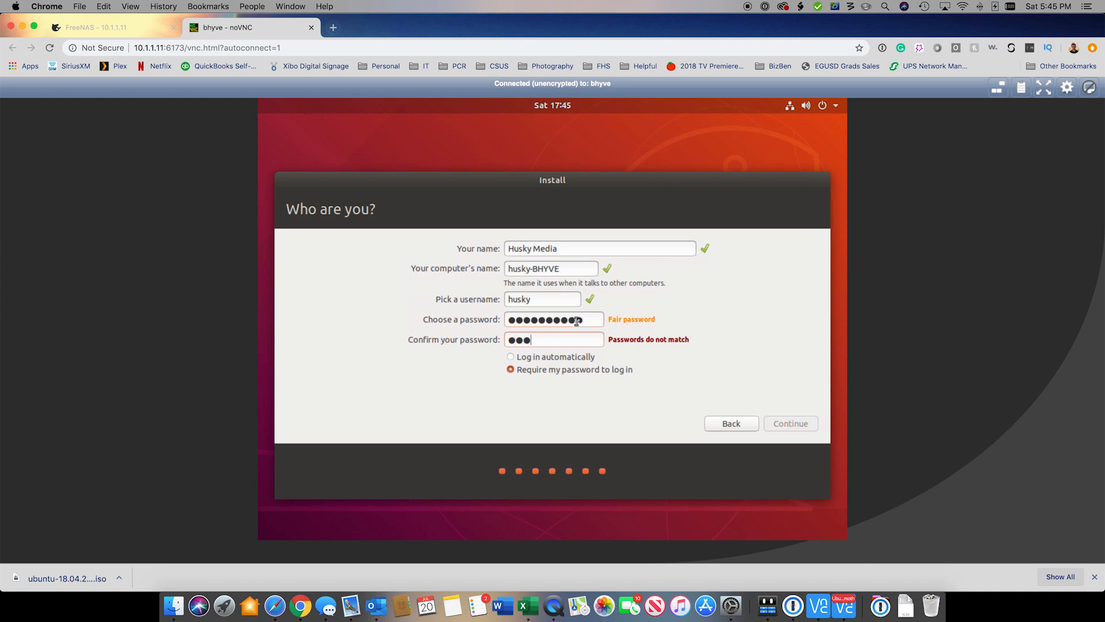
pyautogui.write('••••')
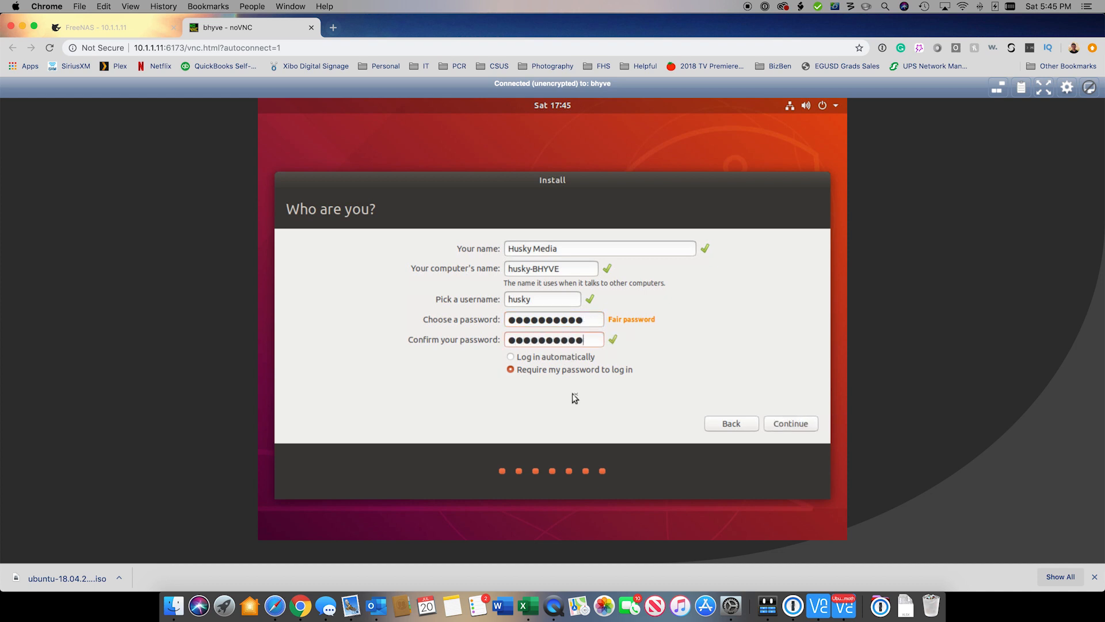
pyautogui.click(784, 423)
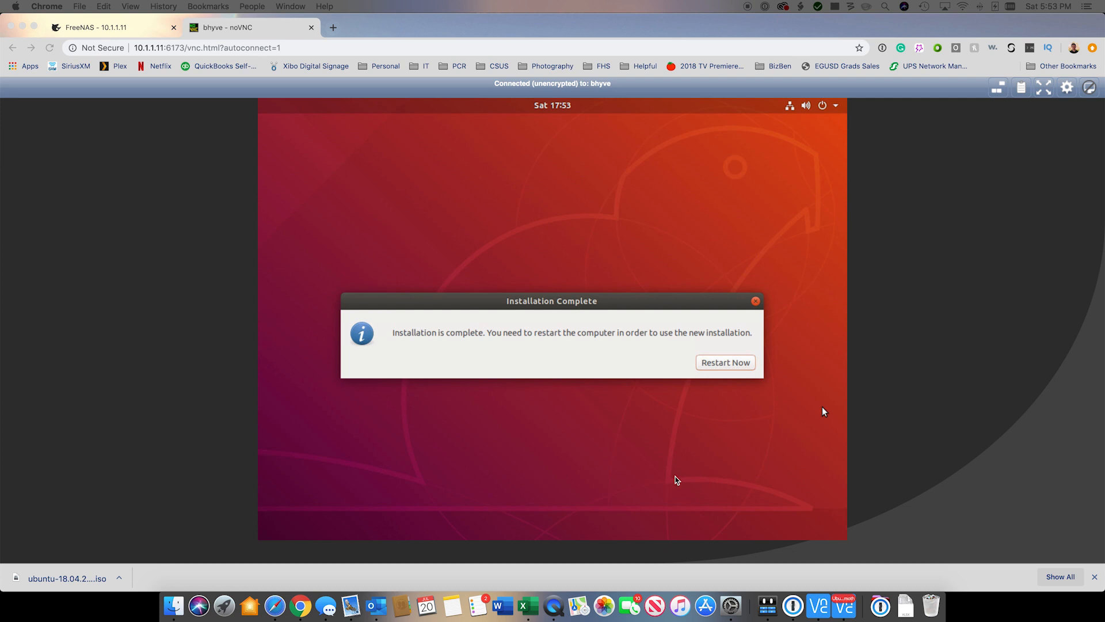
# Step: Restart Ubuntu to finish installing, then close the noVNC console tab
pyautogui.click(629, 280)
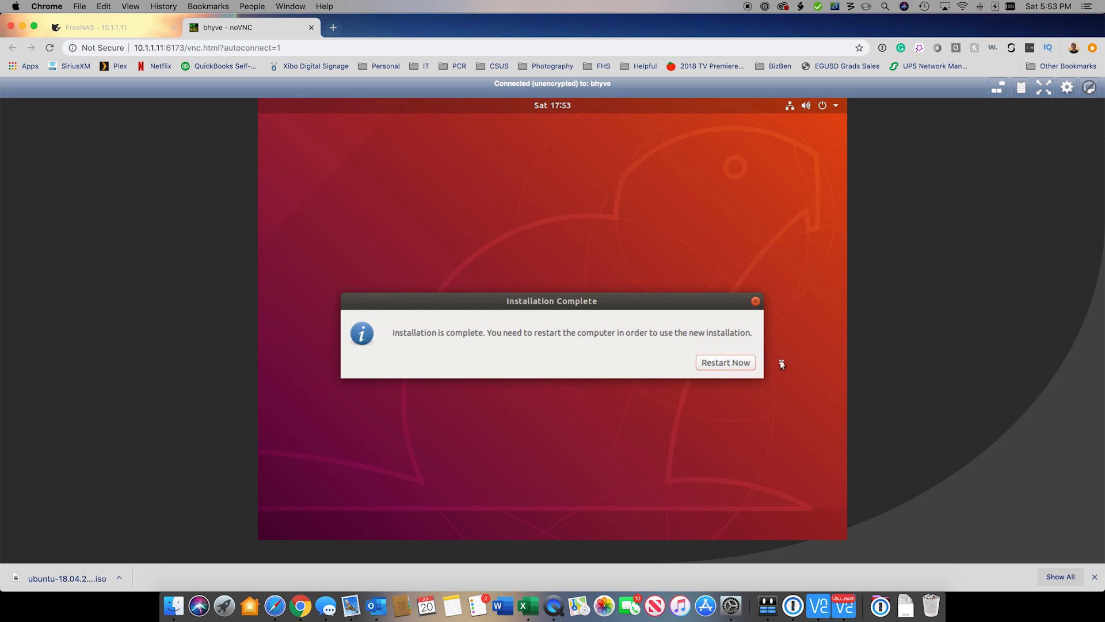
pyautogui.click(722, 362)
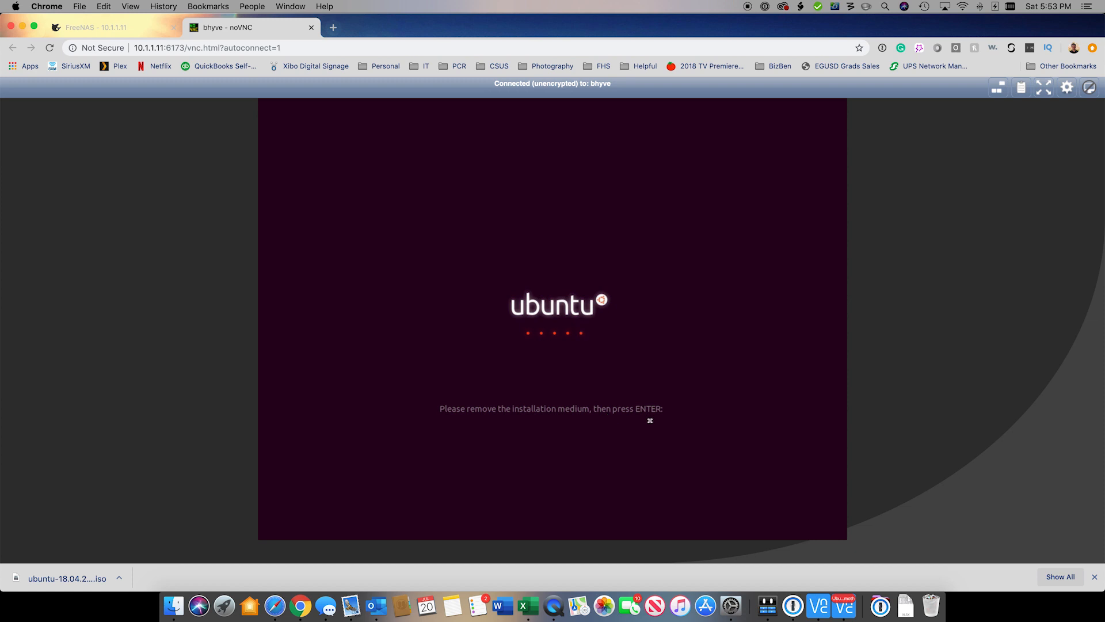
pyautogui.click(311, 28)
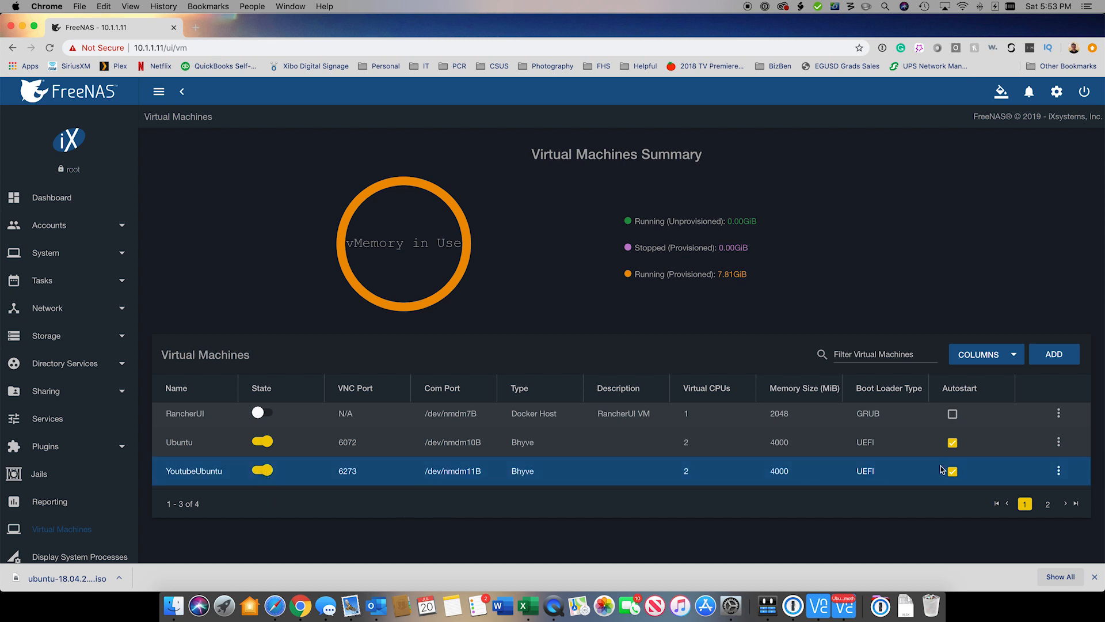
# Step: Delete the CDROM device from the YoutubeUbuntu VM's device list
pyautogui.click(1059, 473)
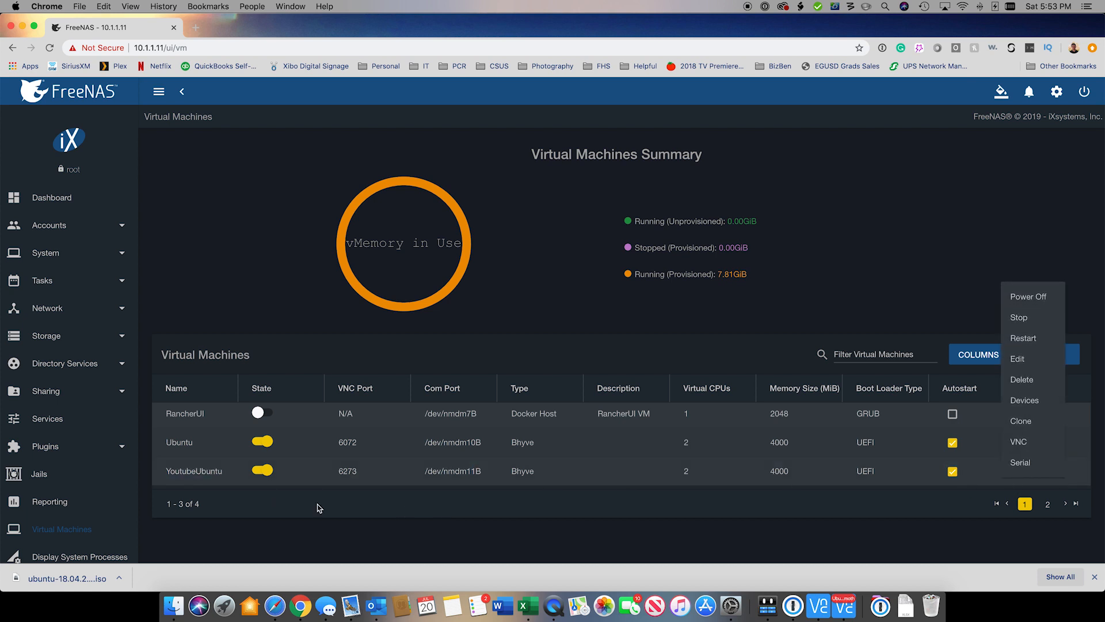
pyautogui.click(1020, 317)
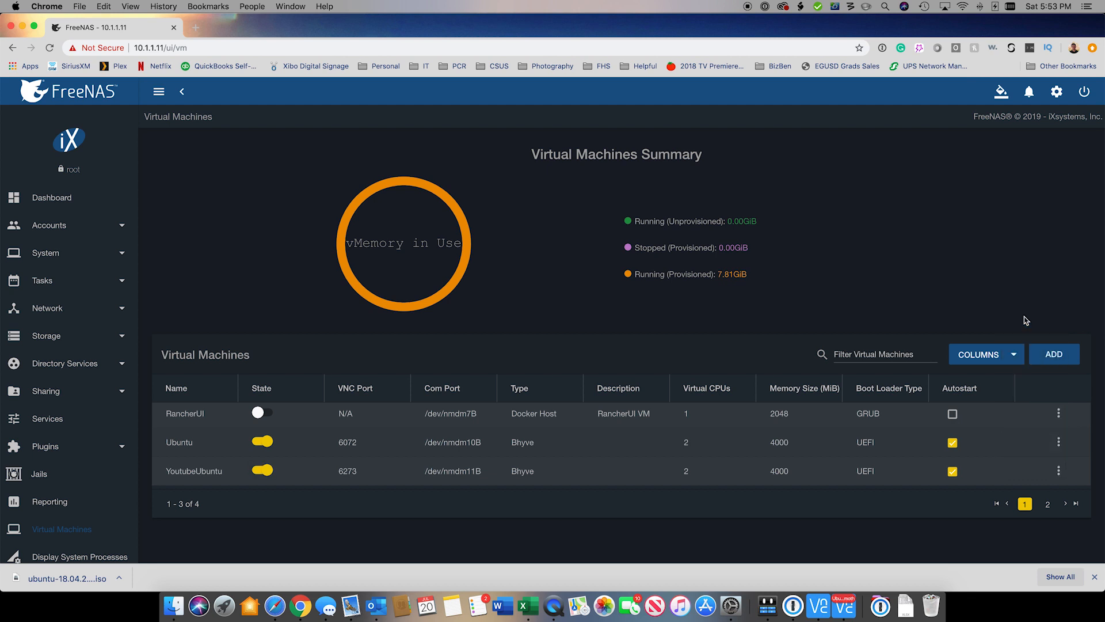
pyautogui.click(1057, 472)
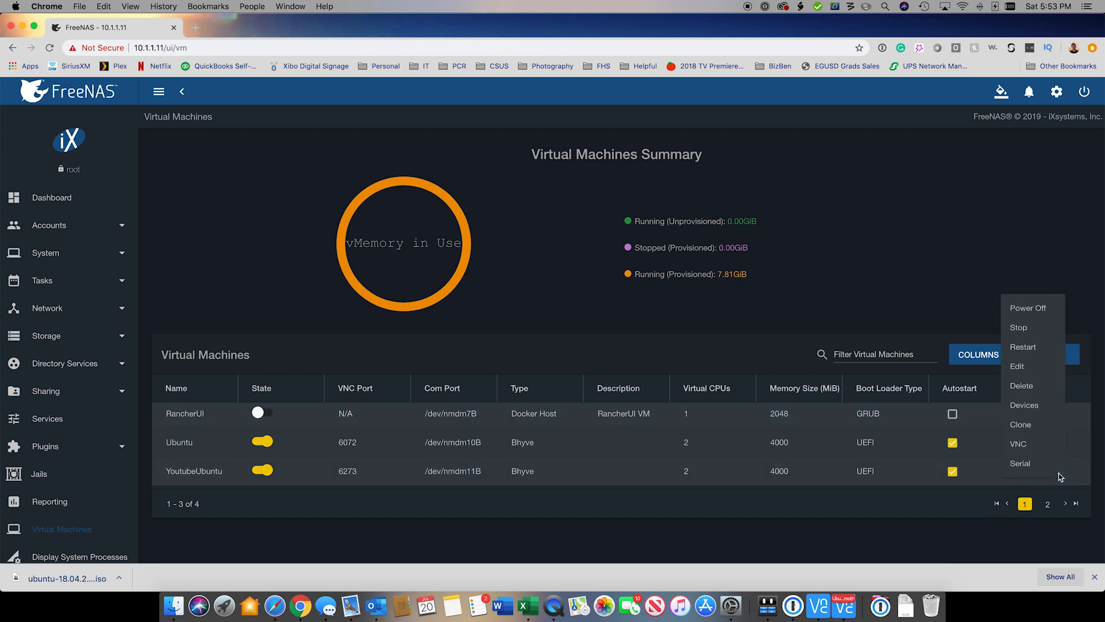
pyautogui.click(1028, 400)
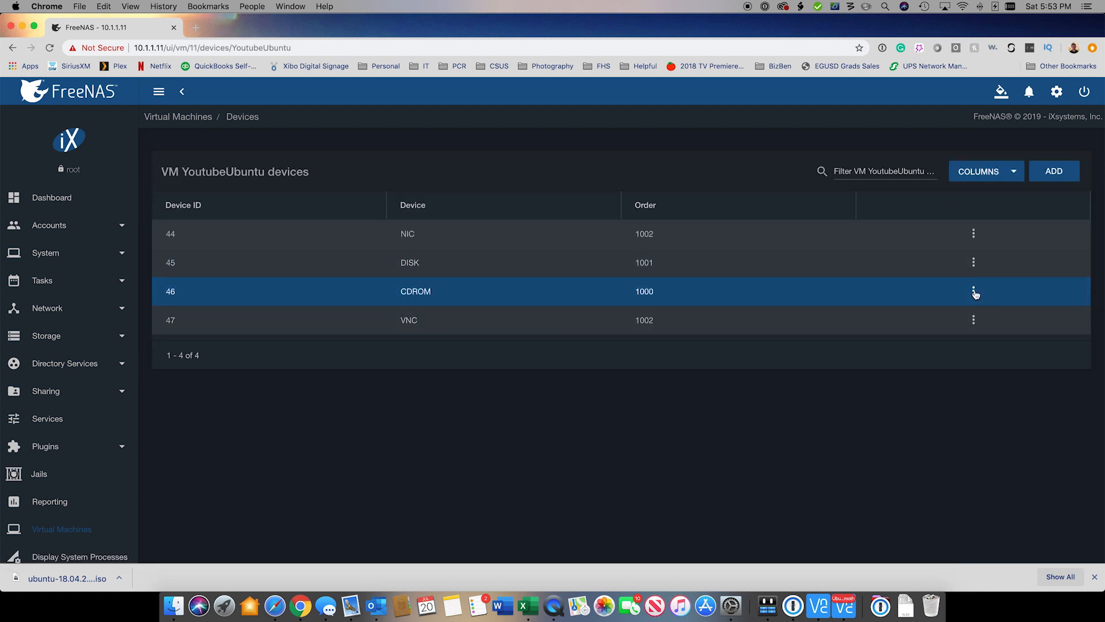
pyautogui.click(973, 292)
pyautogui.click(987, 316)
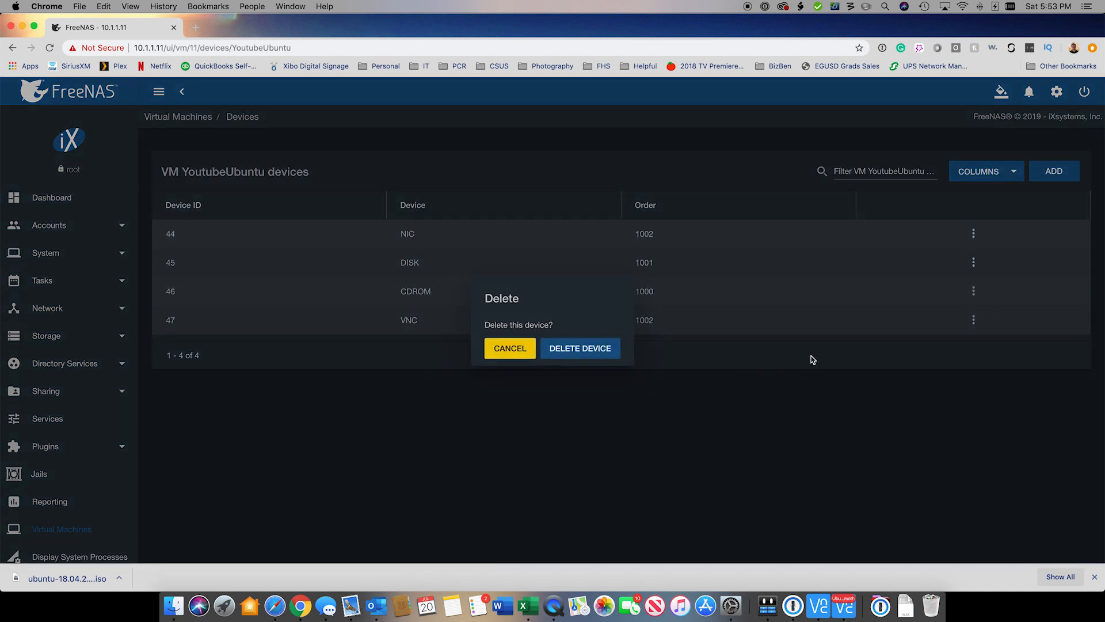
pyautogui.click(580, 348)
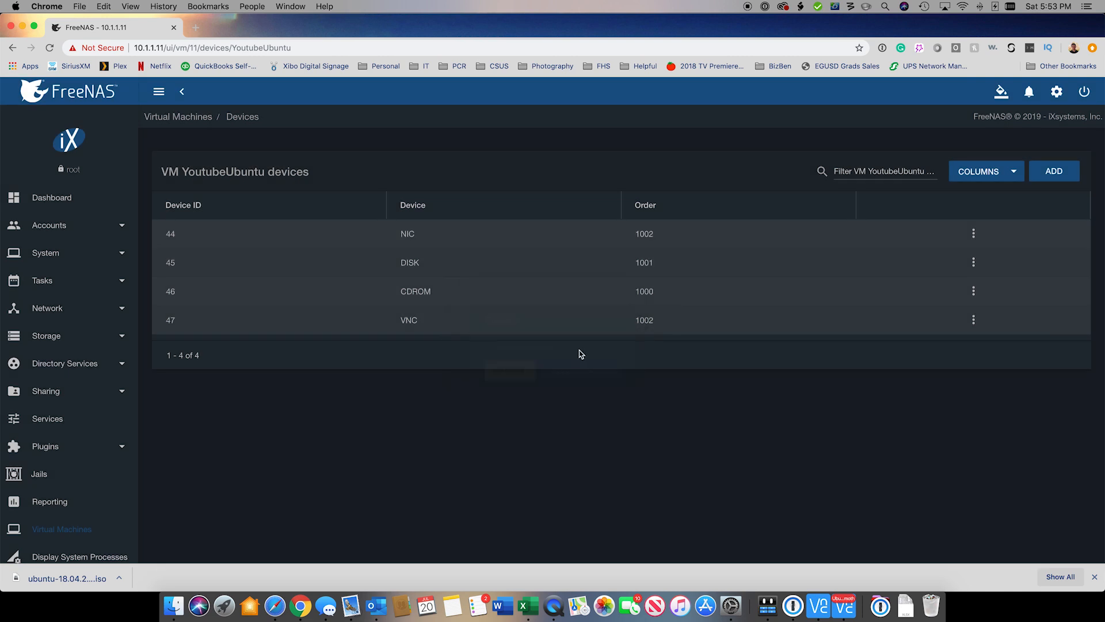
# Step: Review the VNC device settings without changes and return to the Virtual Machines overview
pyautogui.click(972, 293)
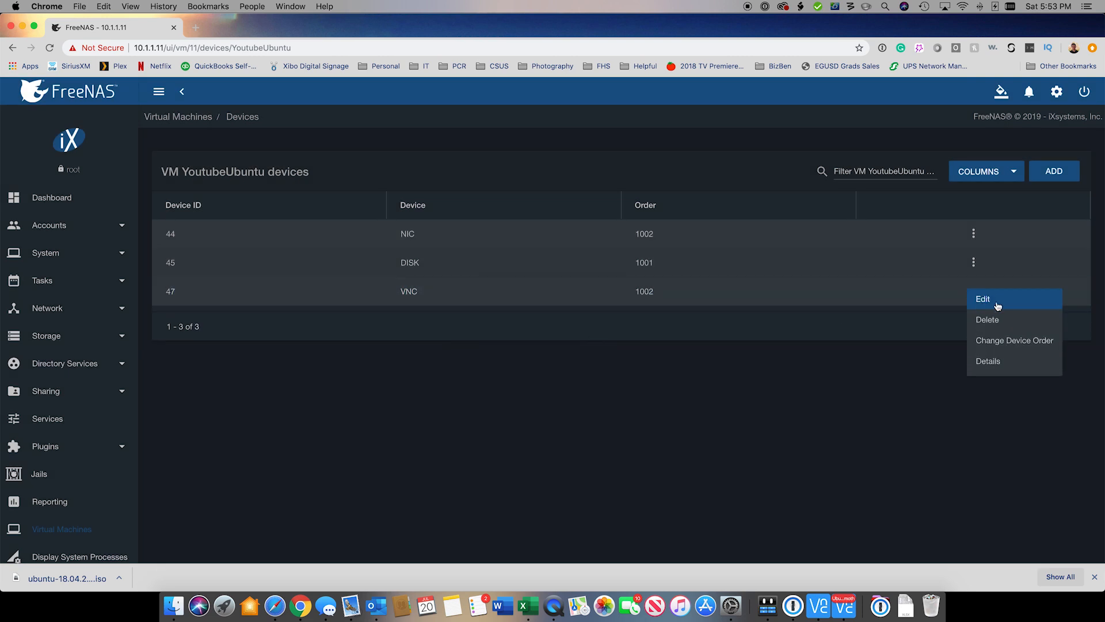
pyautogui.click(997, 300)
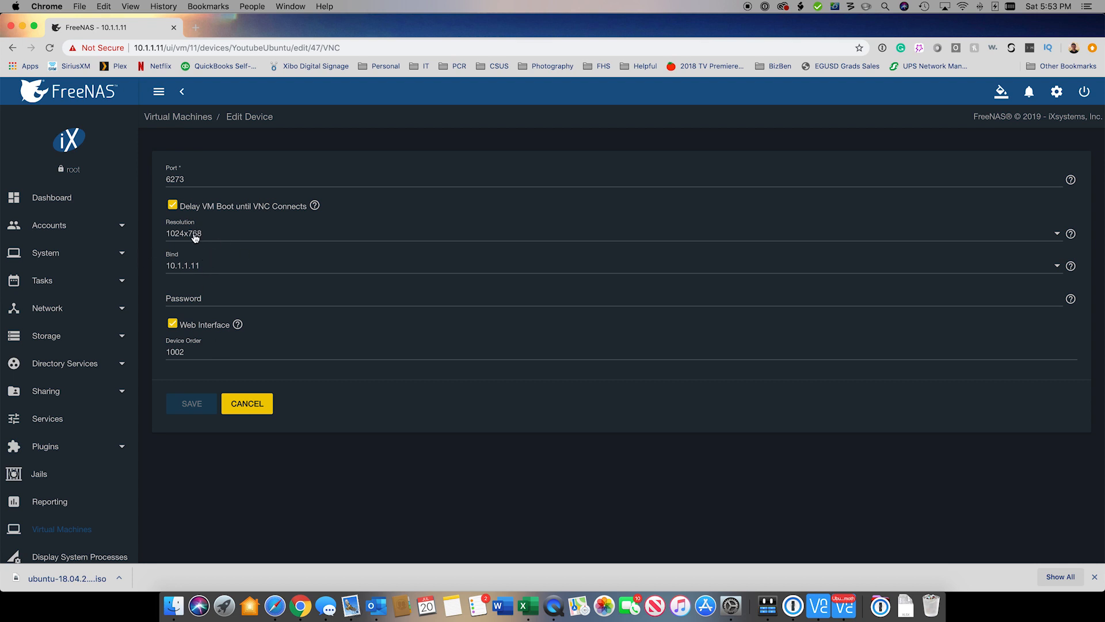
pyautogui.click(241, 410)
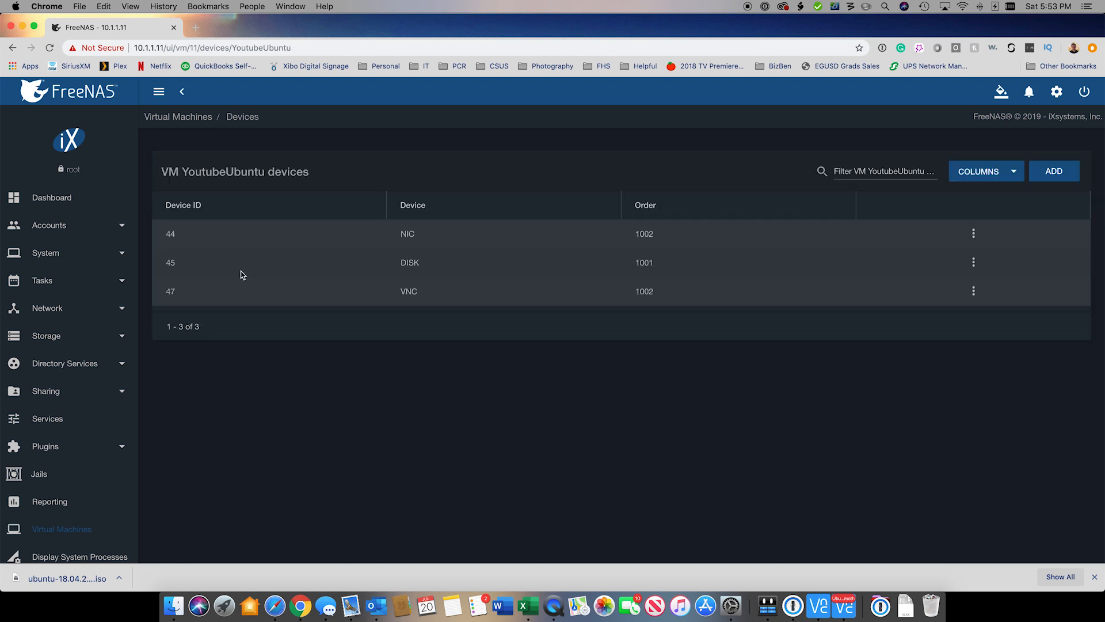
pyautogui.click(168, 116)
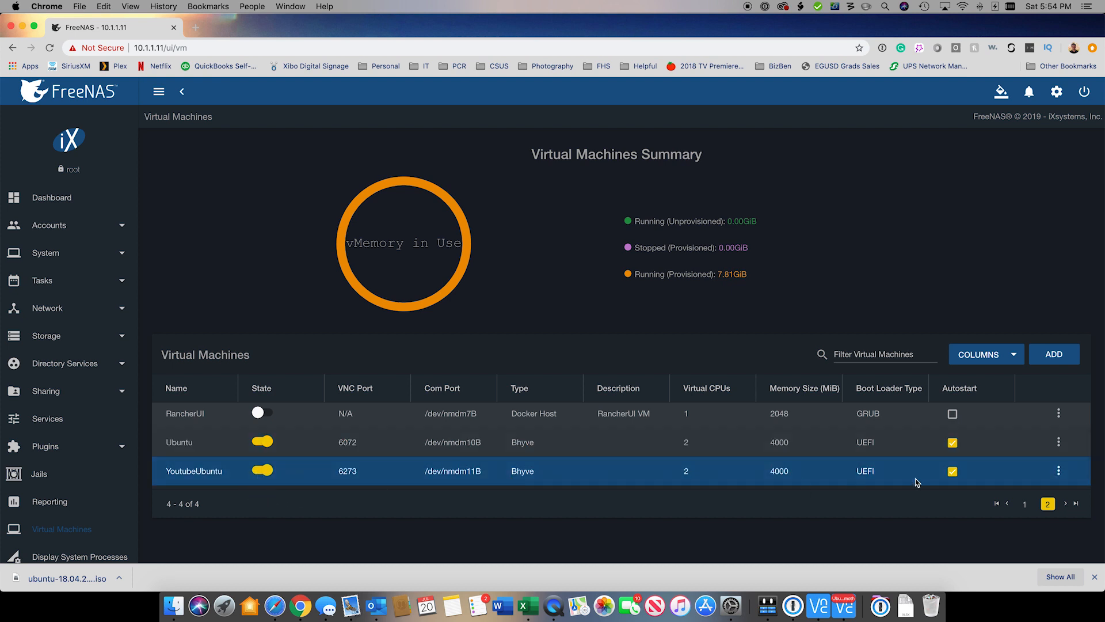
# Step: Stop the YoutubeUbuntu VM and reload the Virtual Machines page
pyautogui.click(1058, 471)
pyautogui.click(1033, 316)
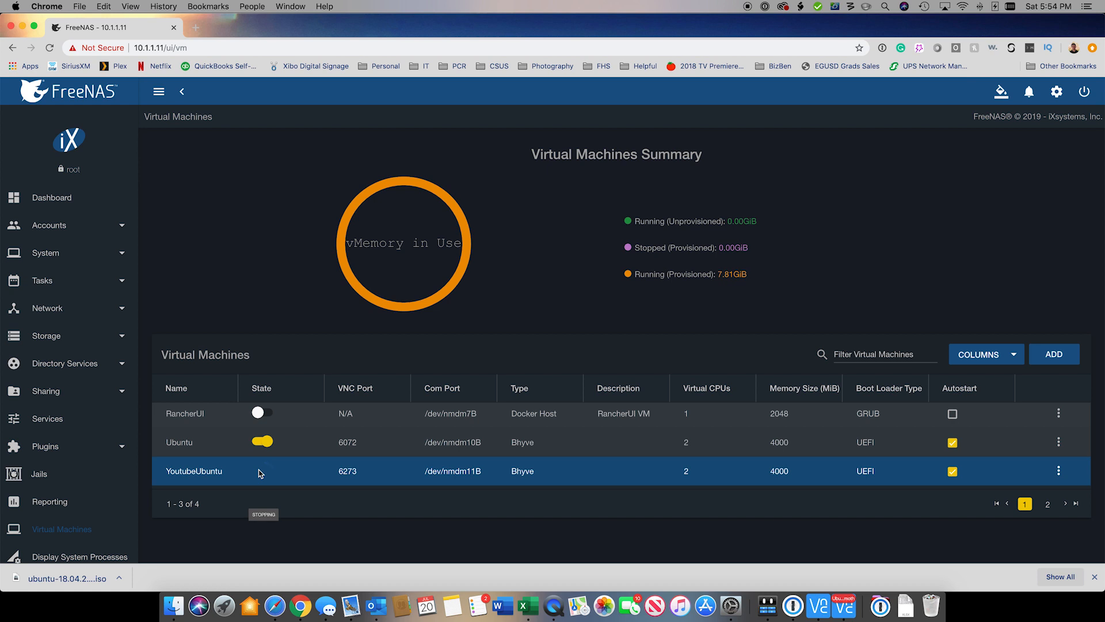
pyautogui.click(49, 502)
pyautogui.click(60, 529)
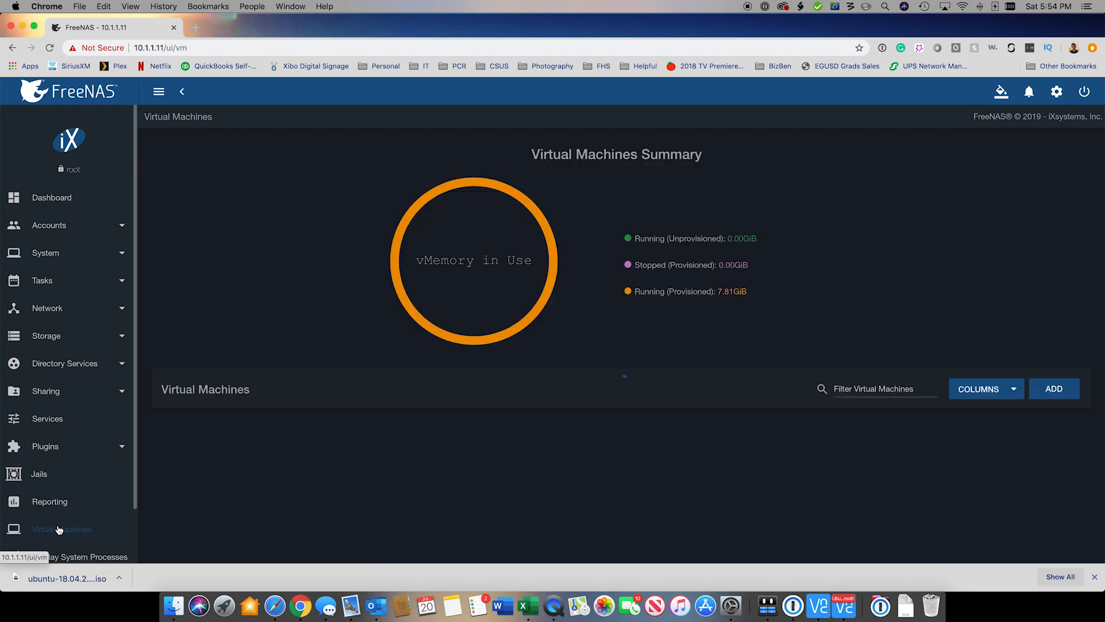
pyautogui.scroll(-2, 612, 452)
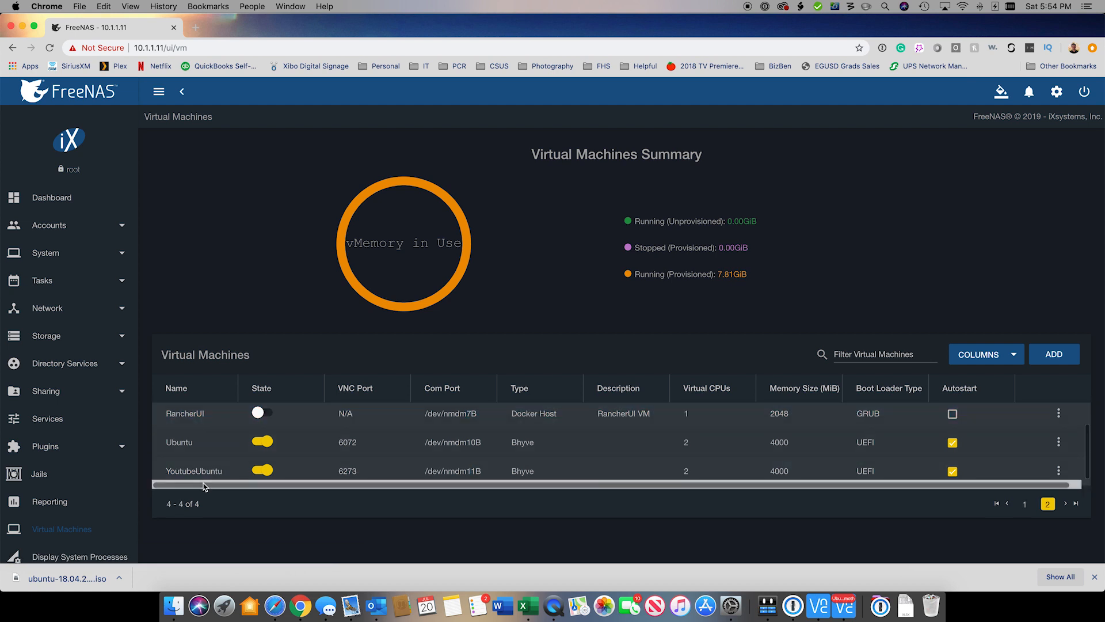
# Step: Restart the YoutubeUbuntu VM, then stop it again from its actions menu
pyautogui.click(1059, 471)
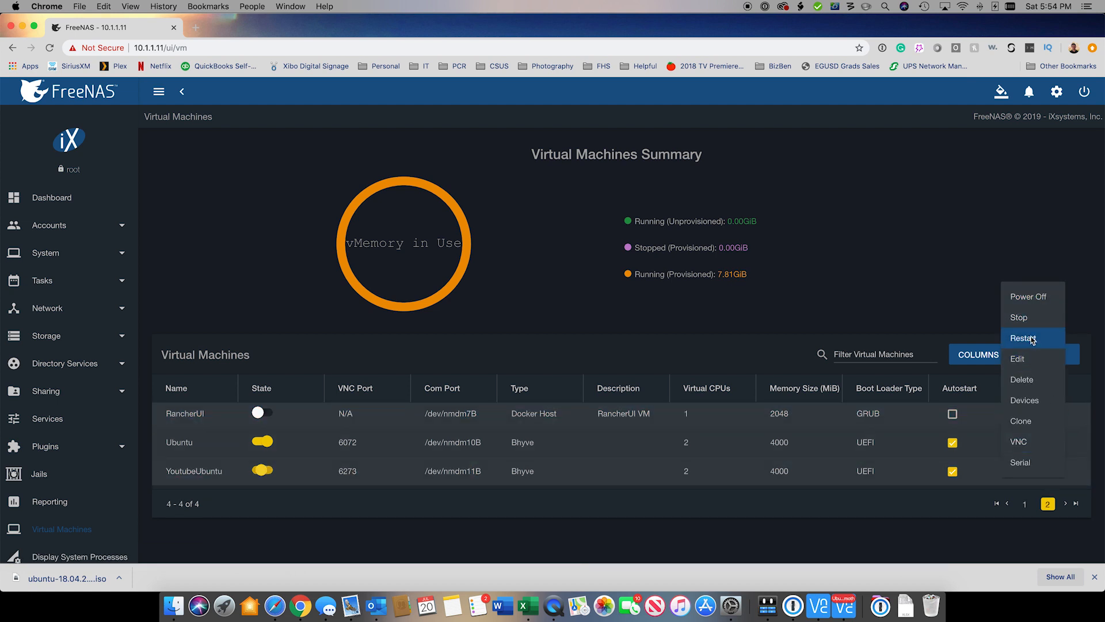
pyautogui.click(1024, 338)
pyautogui.click(1069, 480)
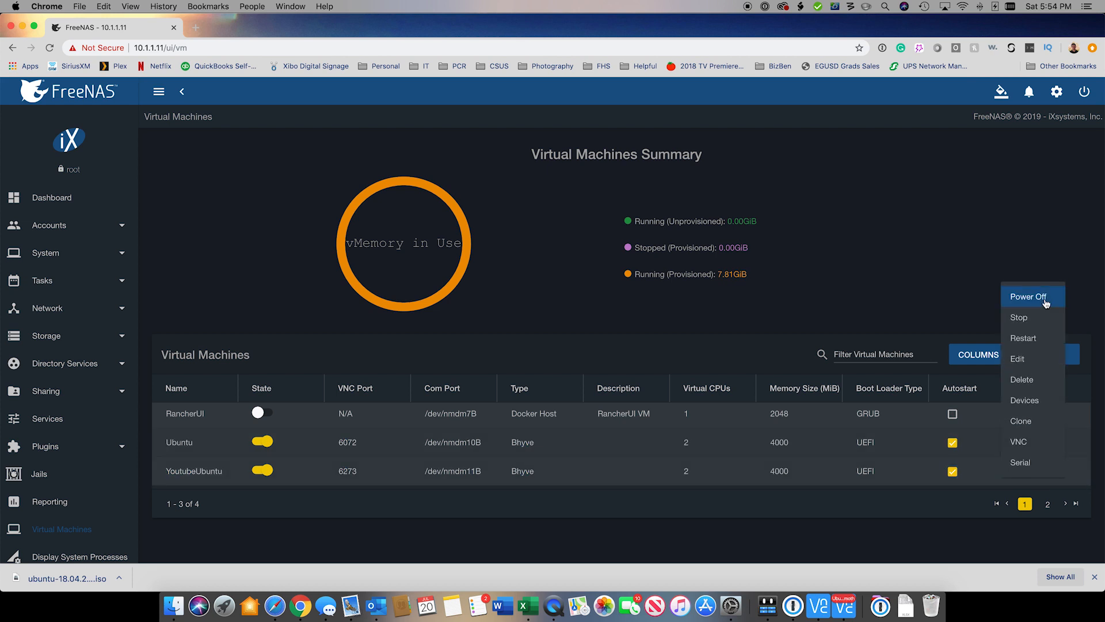
pyautogui.click(1059, 472)
pyautogui.click(1059, 472)
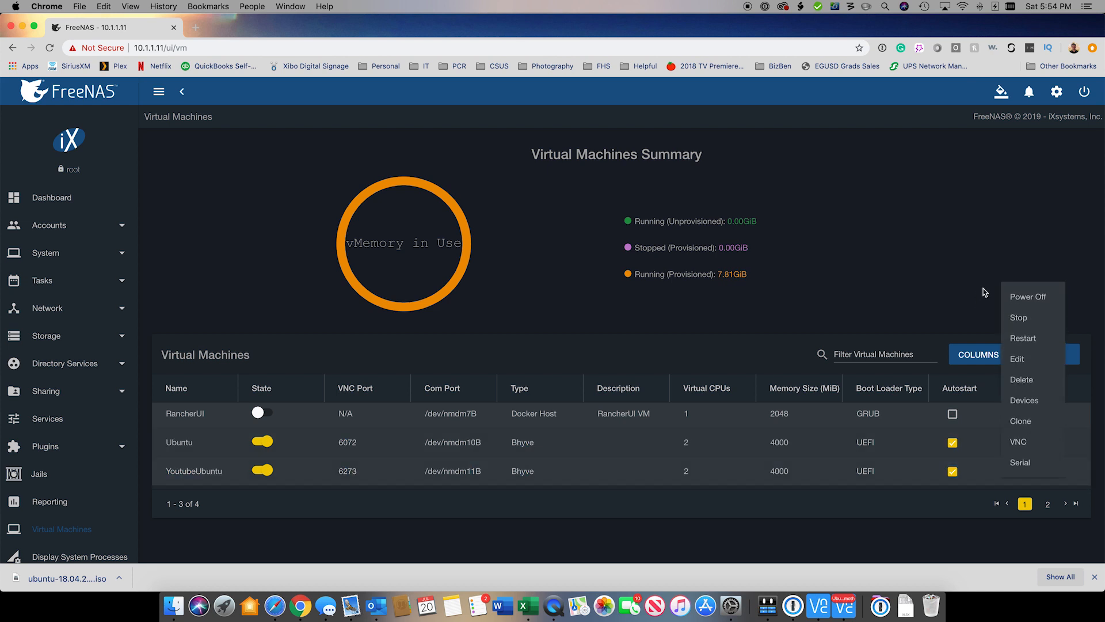
pyautogui.click(1031, 318)
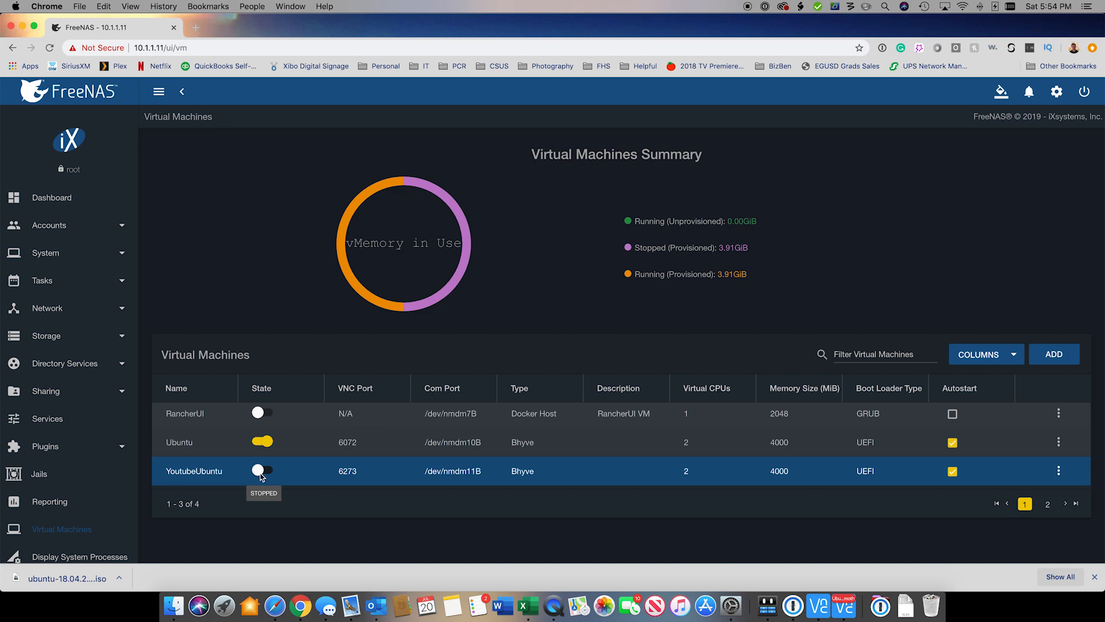
# Step: Power YoutubeUbuntu back on and open its VNC console in a new tab
pyautogui.click(263, 471)
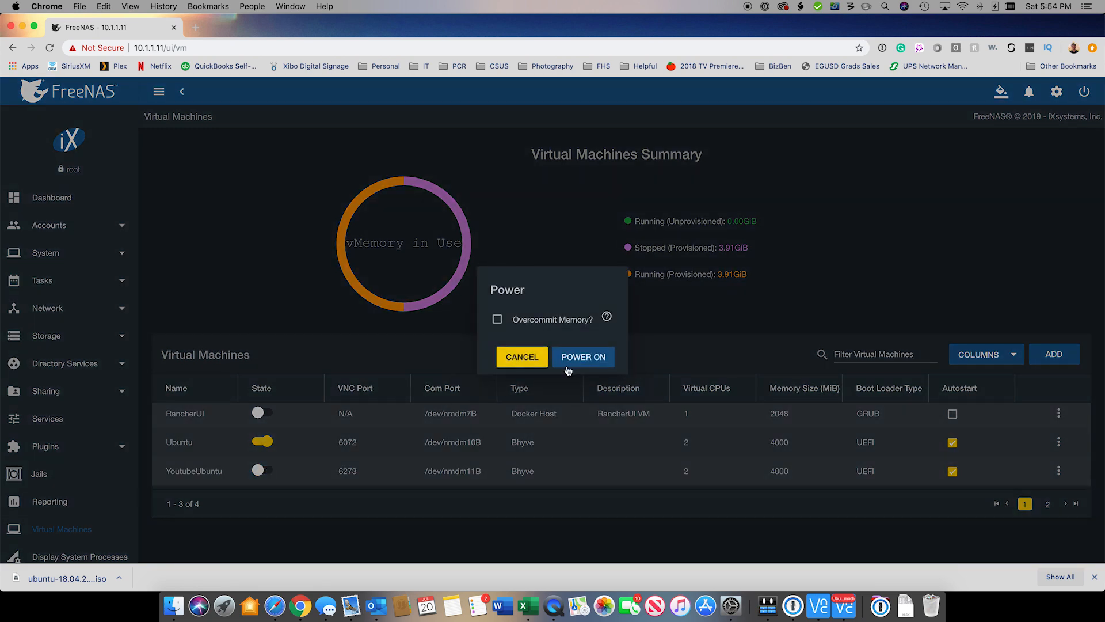
pyautogui.click(582, 356)
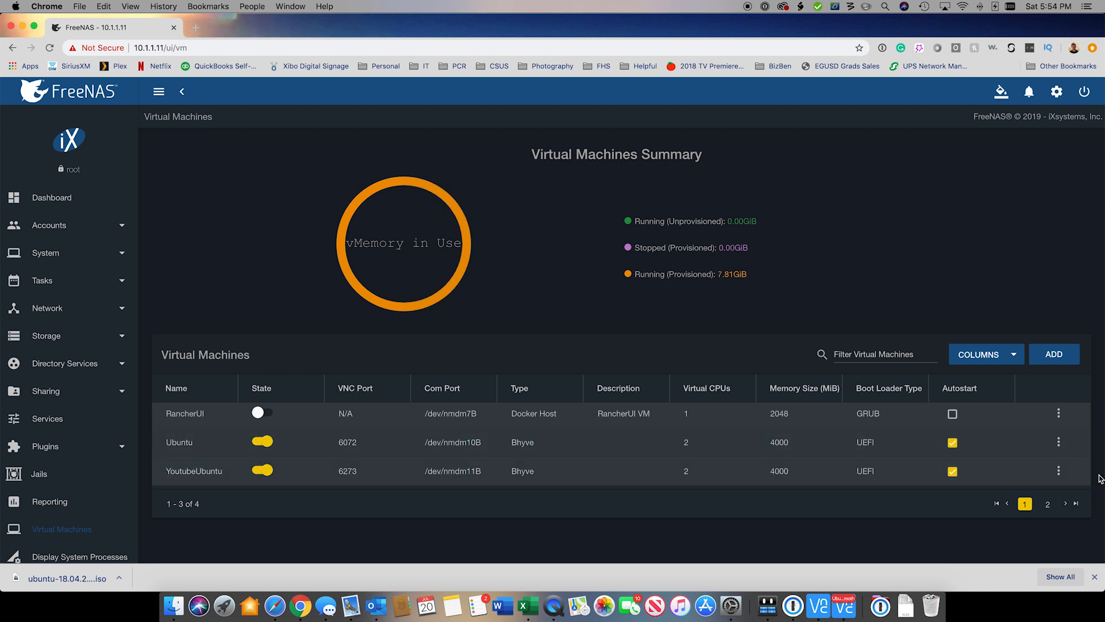
pyautogui.click(1059, 472)
pyautogui.click(1036, 442)
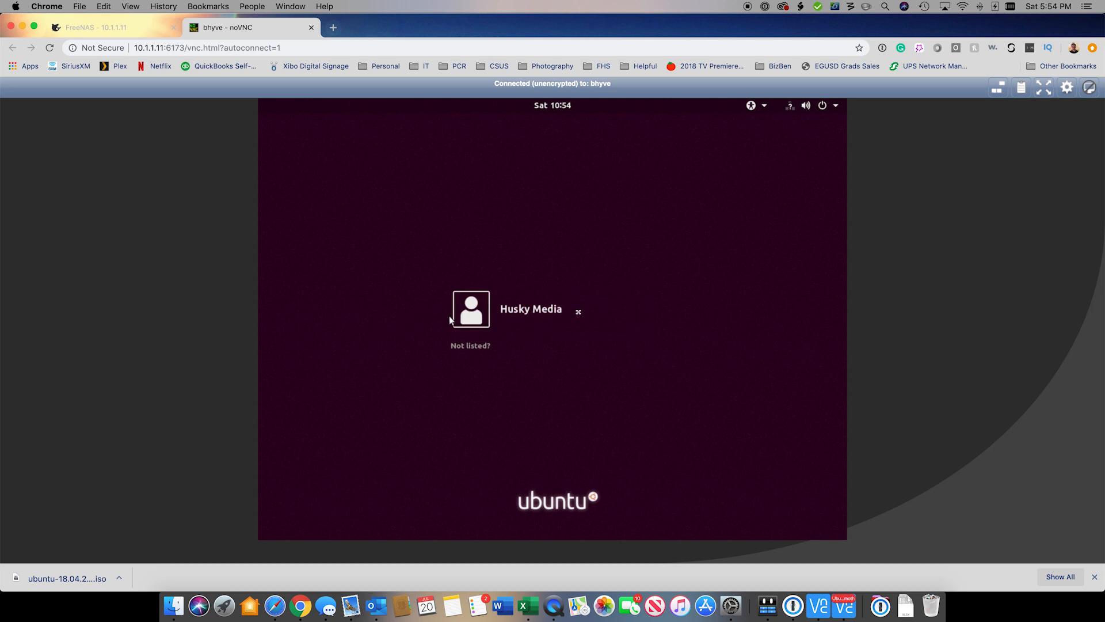
# Step: Sign in to the installed Ubuntu as the new user with the account password
pyautogui.click(562, 320)
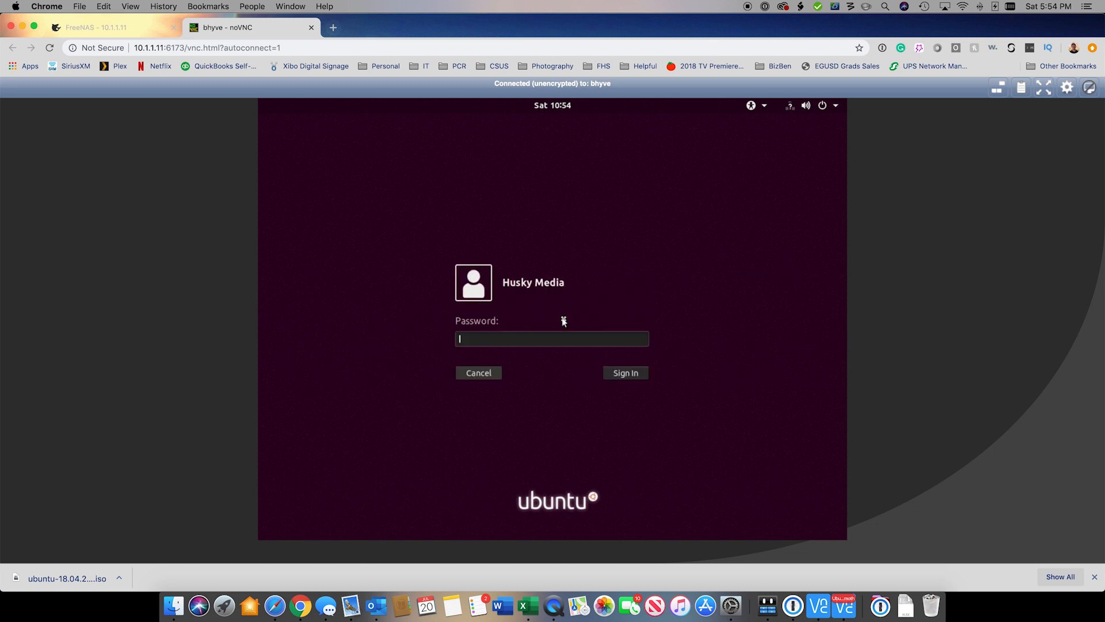
pyautogui.write('p*******')
pyautogui.press('Return')
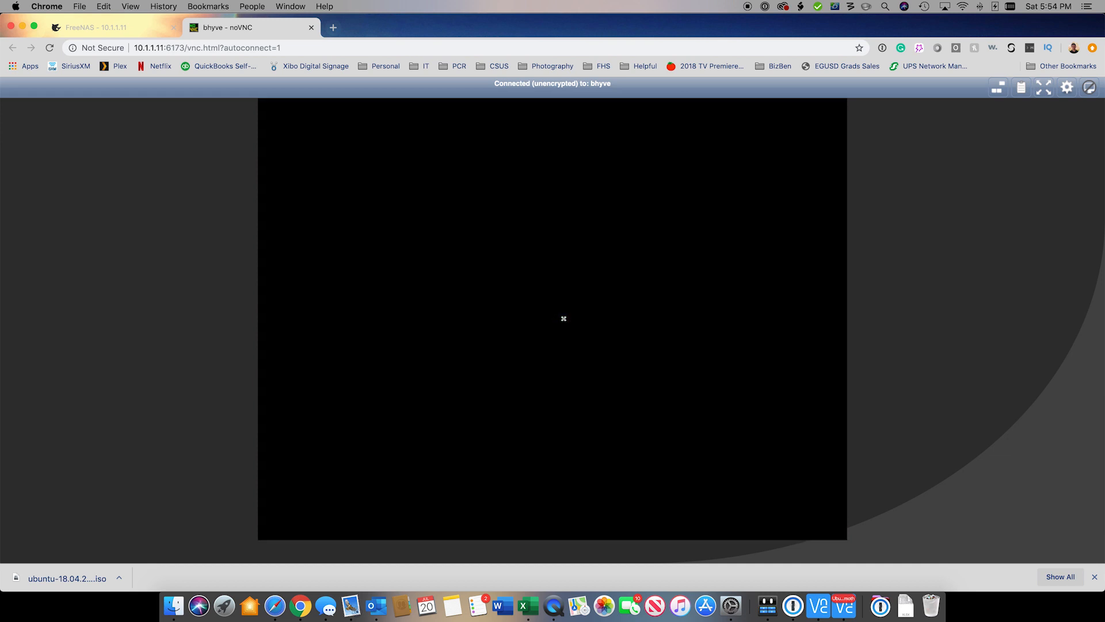